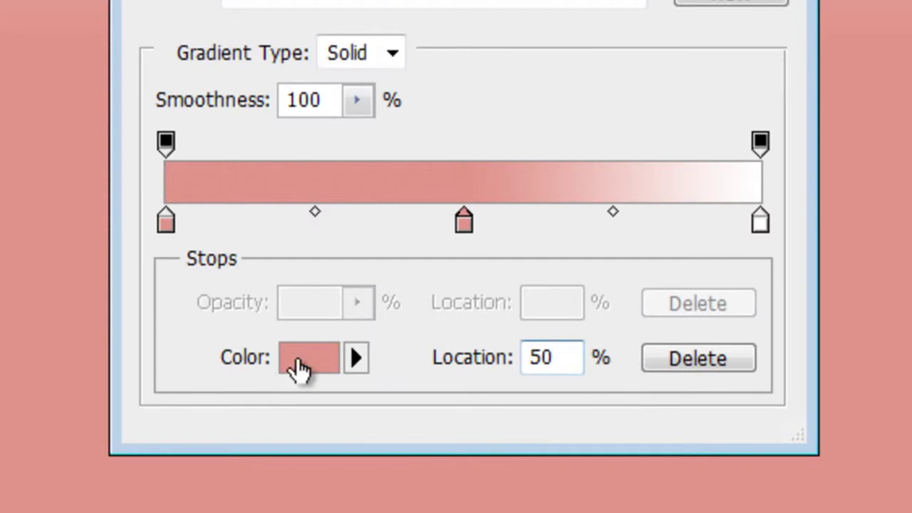
Check the hue, saturation and brightness of the middle color stop and keep its color.
{"action": "left_click", "coordinate": [299, 365]}
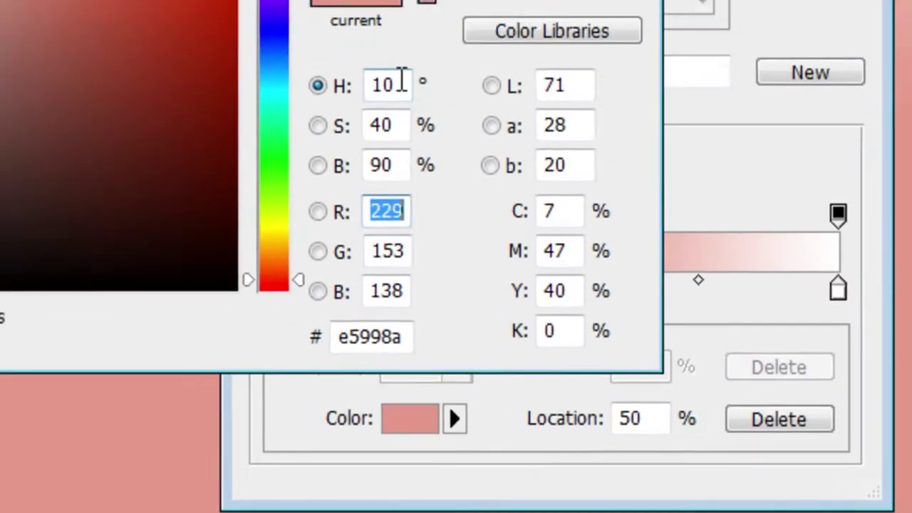
{"action": "double_click", "coordinate": [399, 84]}
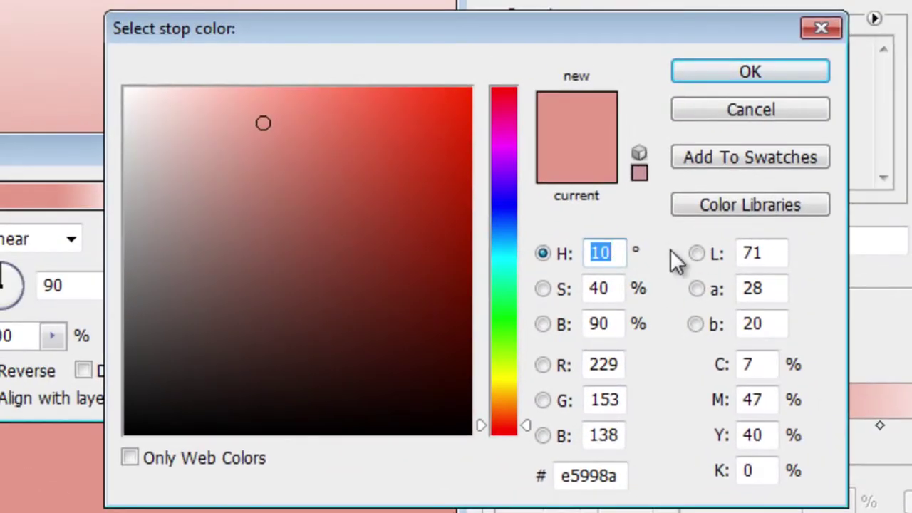
{"action": "key", "text": "Tab"}
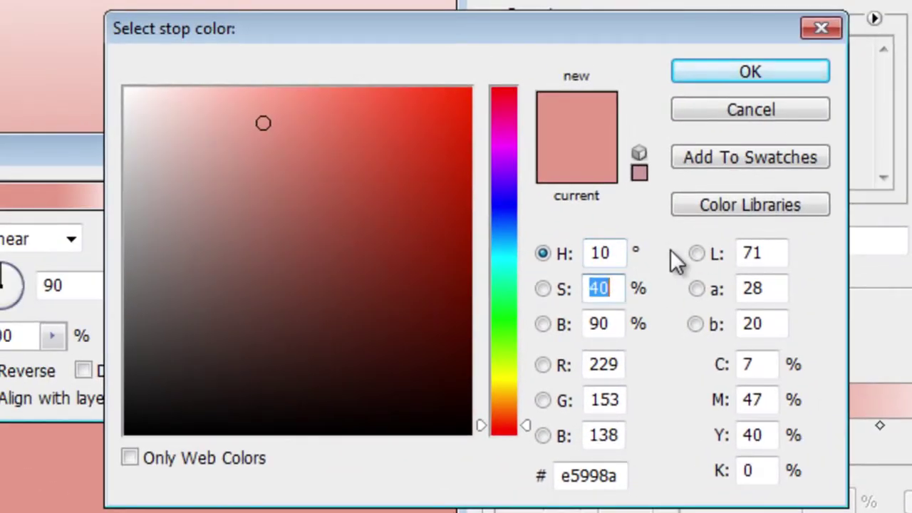
{"action": "key", "text": "Tab"}
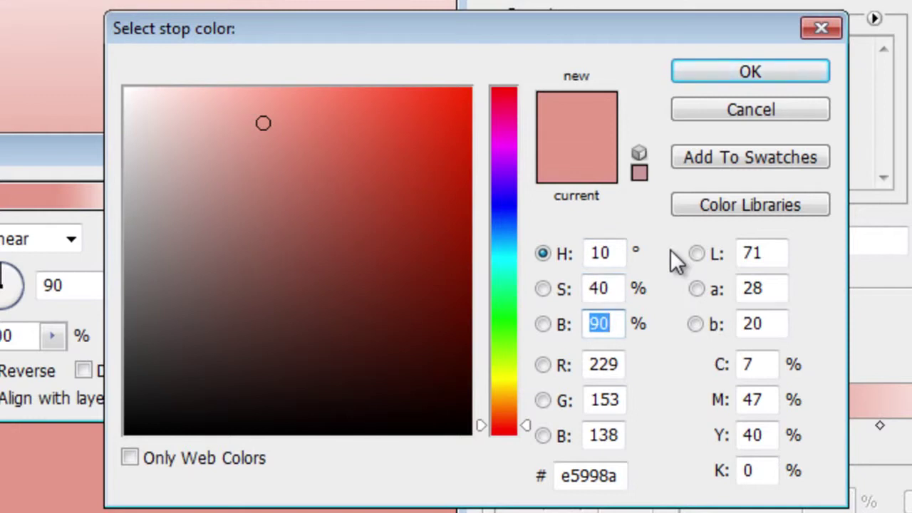
{"action": "left_click", "coordinate": [778, 71]}
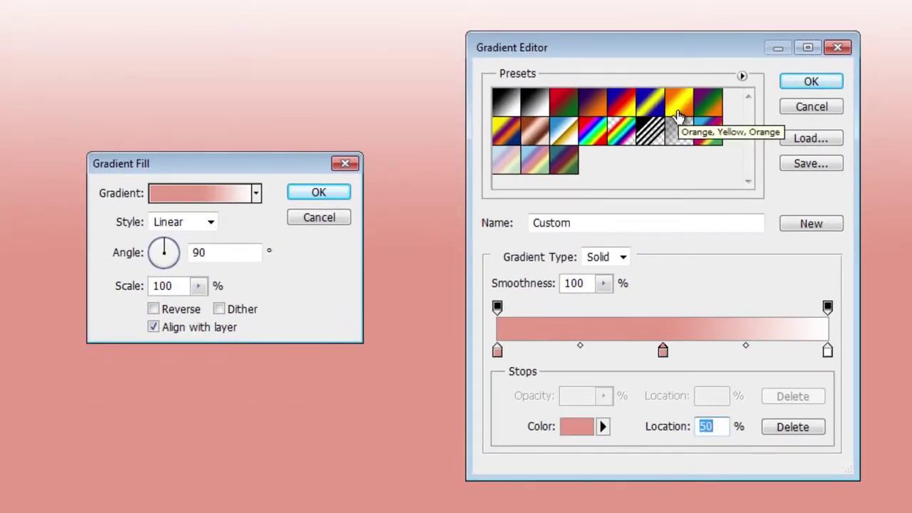
Set the gradient's end color stop at 100% to hue 340, saturation 60 and brightness 60, and accept the gradient.
{"action": "left_click", "coordinate": [827, 350]}
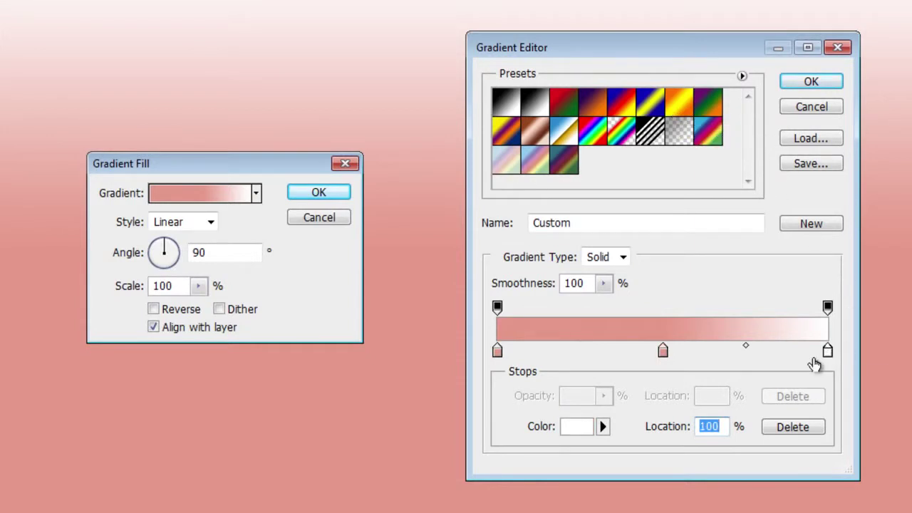
{"action": "left_click", "coordinate": [576, 426]}
{"action": "left_click", "coordinate": [571, 244]}
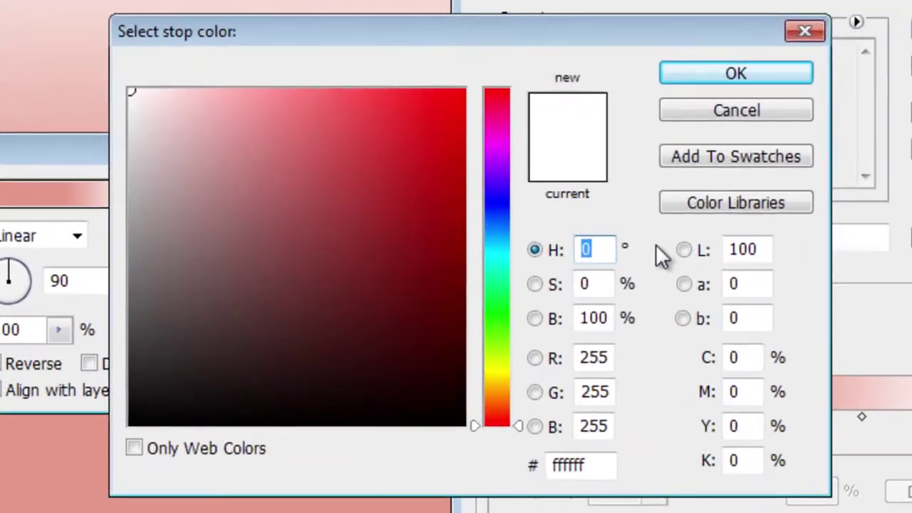
{"action": "type", "text": "340"}
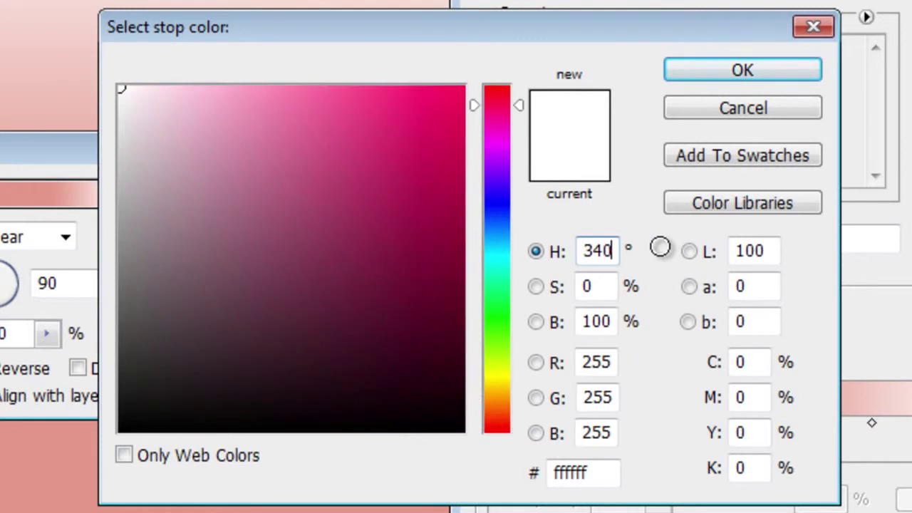
{"action": "key", "text": "Tab"}
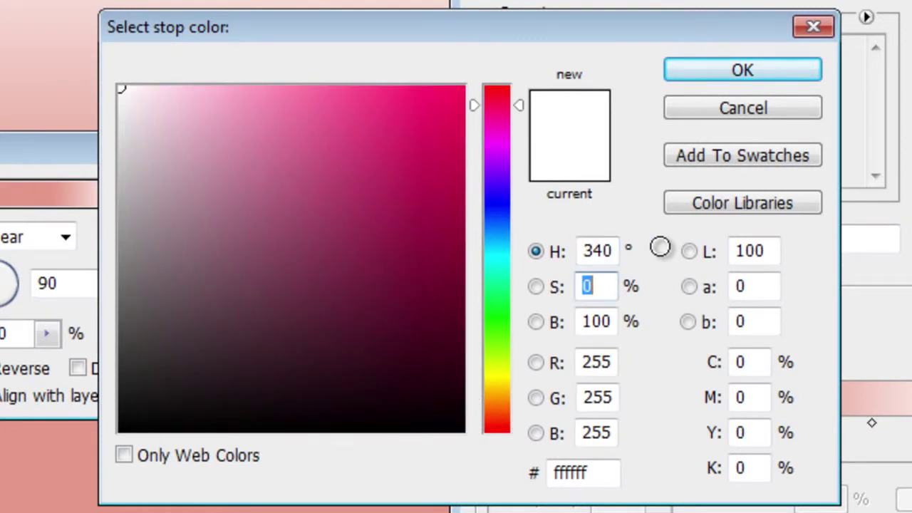
{"action": "type", "text": "60"}
{"action": "key", "text": "Tab"}
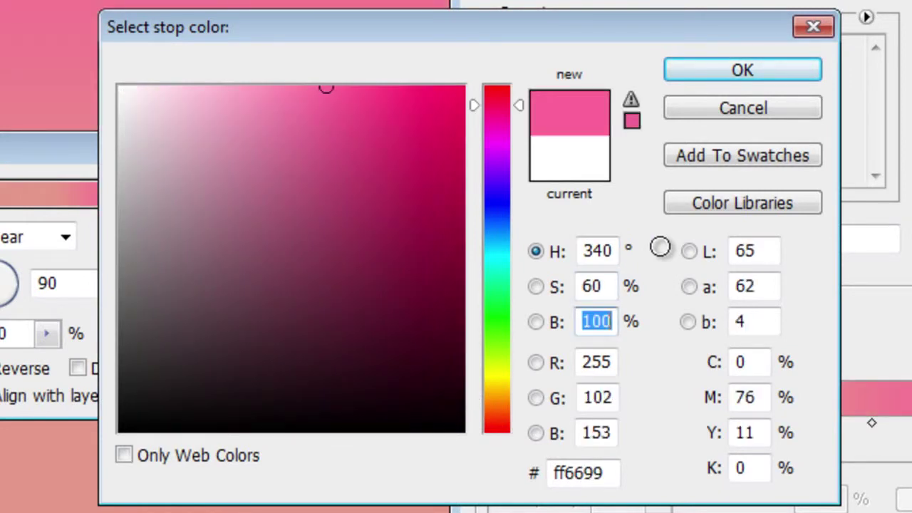
{"action": "type", "text": "60"}
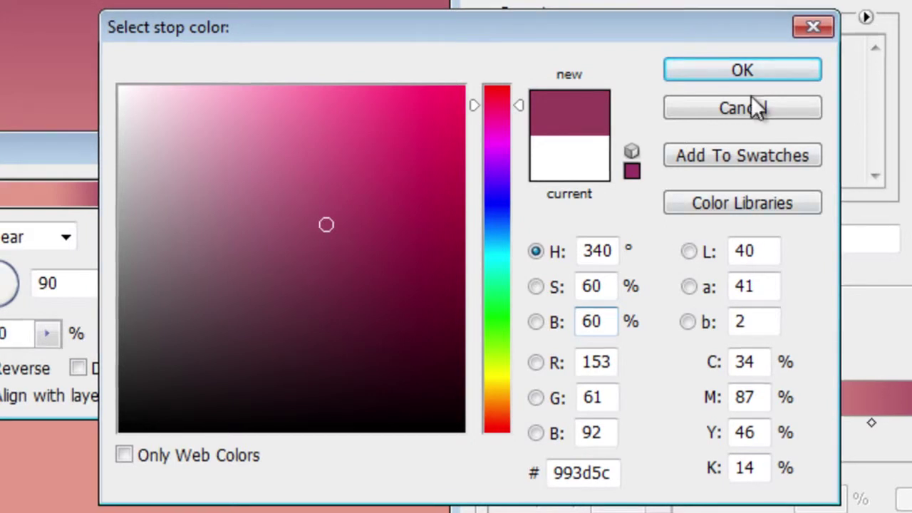
{"action": "left_click", "coordinate": [741, 70]}
{"action": "left_click", "coordinate": [807, 86]}
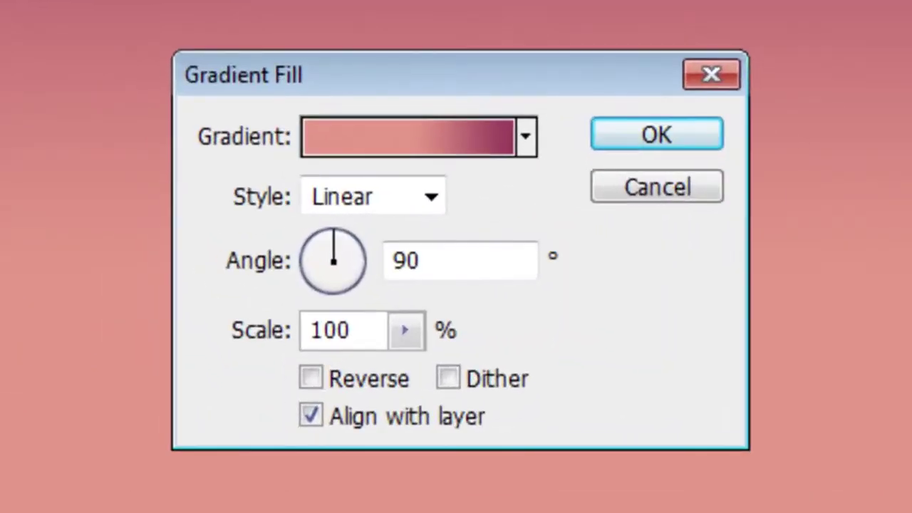
Make the gradient fill Radial at 150% scale and set its layer's blend mode to Overlay.
{"action": "left_click", "coordinate": [180, 223]}
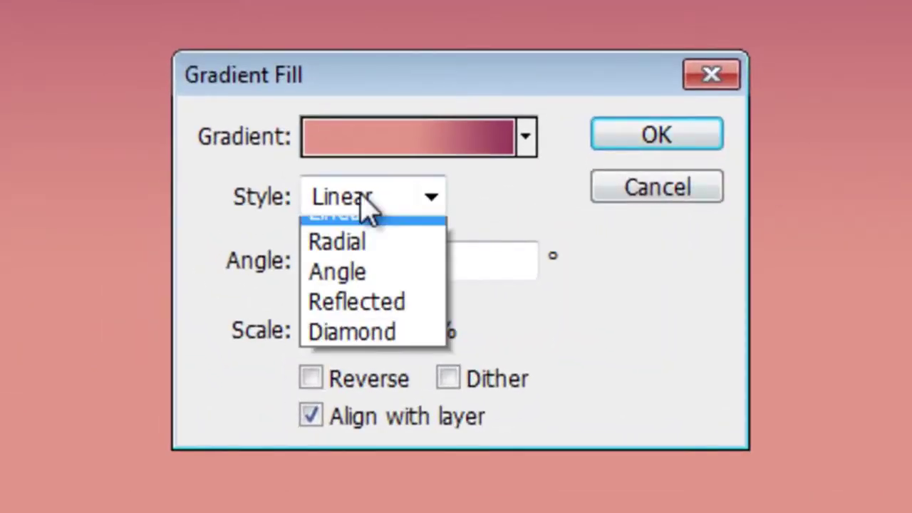
{"action": "left_click", "coordinate": [356, 264]}
{"action": "left_click", "coordinate": [406, 330]}
{"action": "left_click_drag", "start_coordinate": [415, 363], "coordinate": [535, 385]}
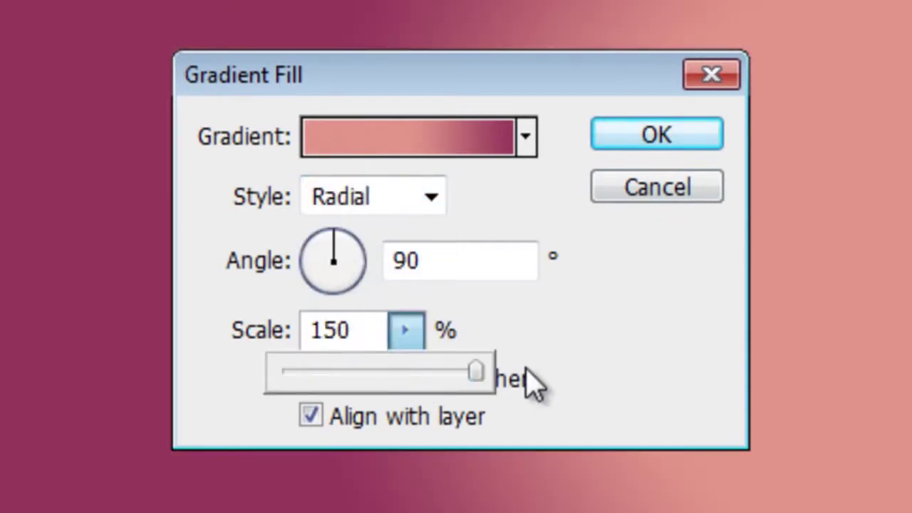
{"action": "left_click", "coordinate": [687, 136]}
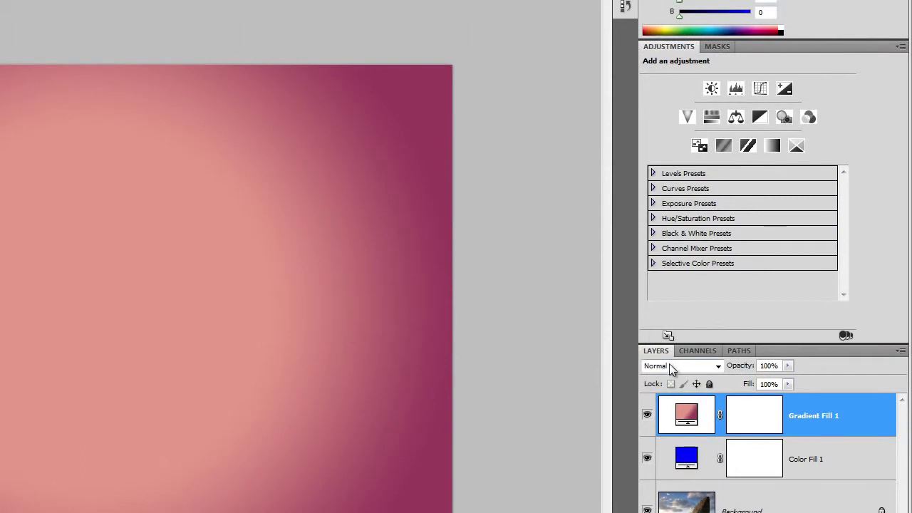
{"action": "left_click", "coordinate": [669, 364]}
{"action": "left_click", "coordinate": [662, 172]}
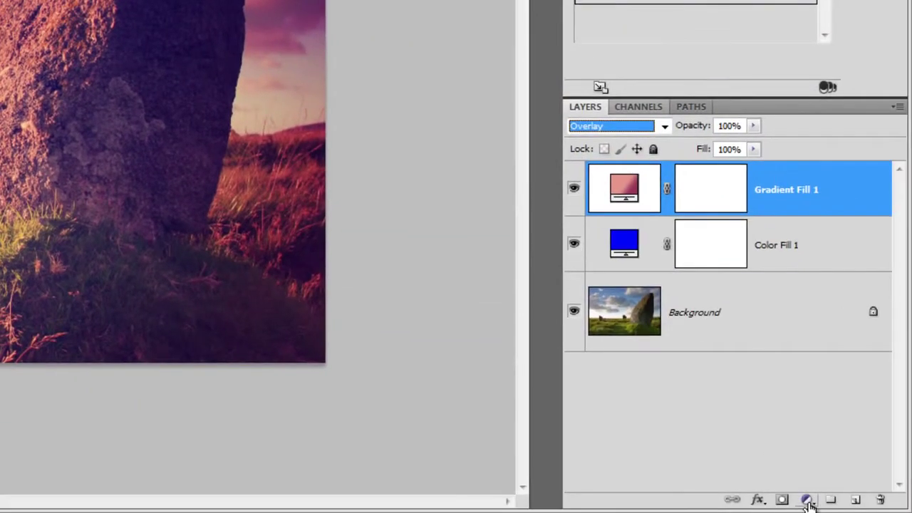
Add a second gradient fill layer and base its gradient on the Foreground to Background preset.
{"action": "left_click", "coordinate": [809, 503]}
{"action": "left_click", "coordinate": [784, 147]}
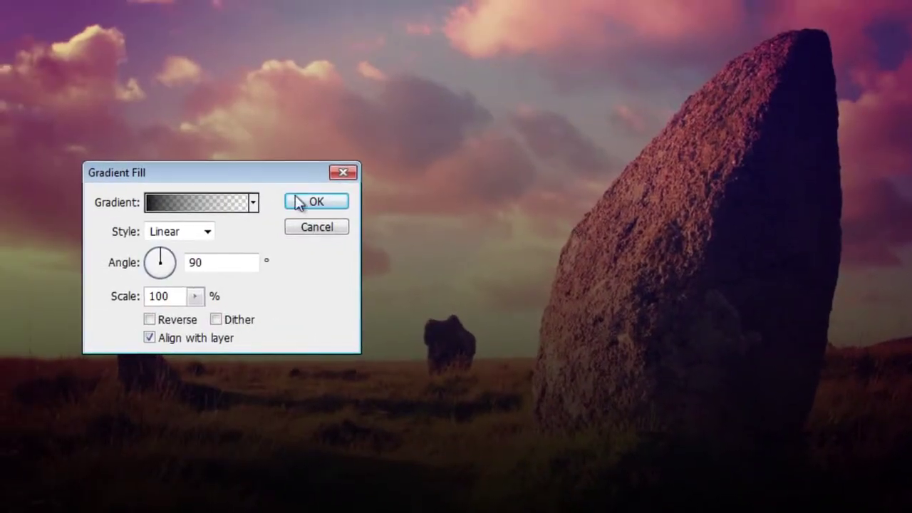
{"action": "left_click", "coordinate": [201, 205]}
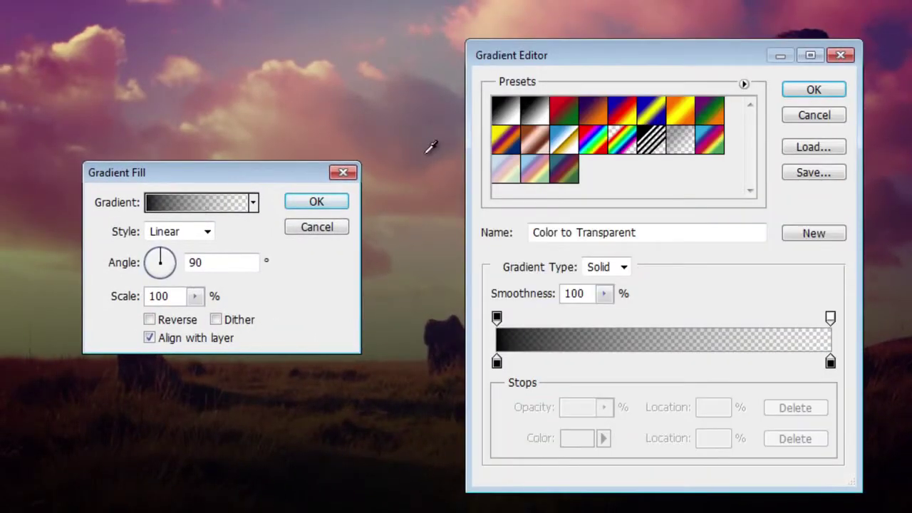
{"action": "left_click", "coordinate": [502, 120]}
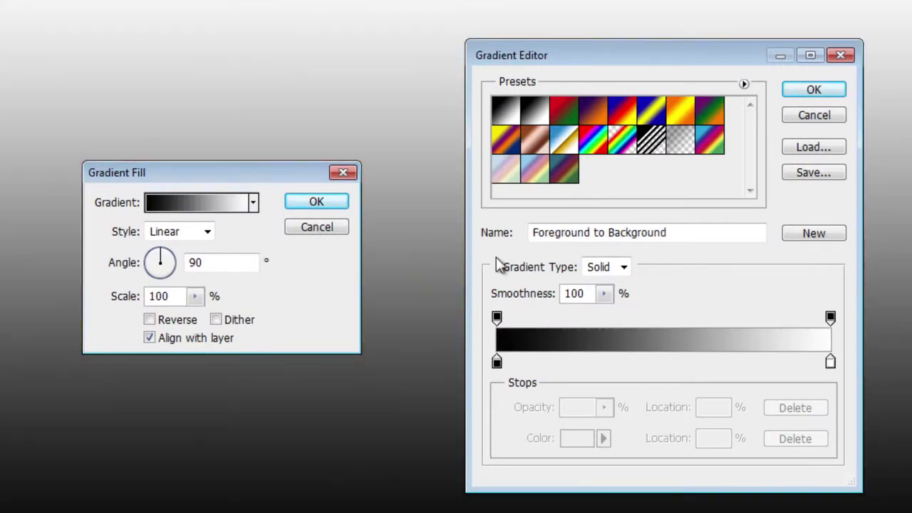
Set the gradient's starting color stop to hue 320, saturation 90 and brightness 70.
{"action": "left_click", "coordinate": [497, 362]}
{"action": "left_click", "coordinate": [577, 439]}
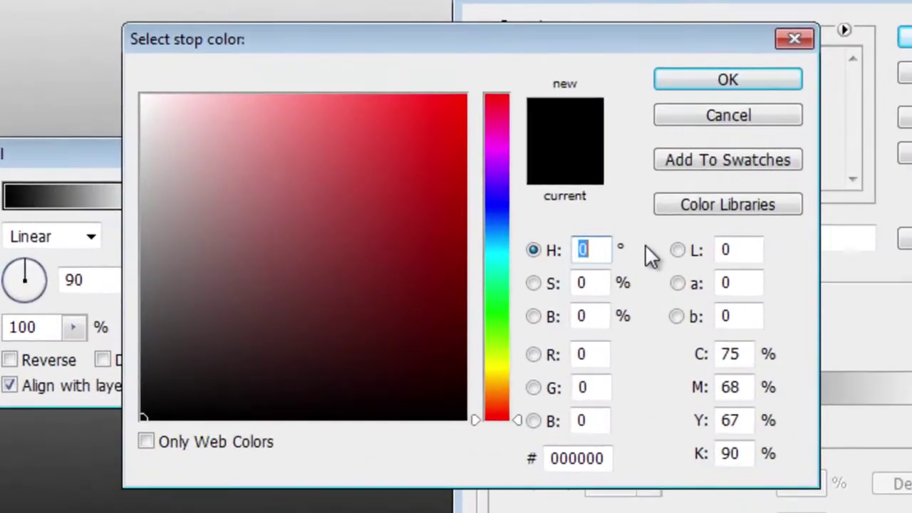
{"action": "type", "text": "320"}
{"action": "key", "text": "Tab"}
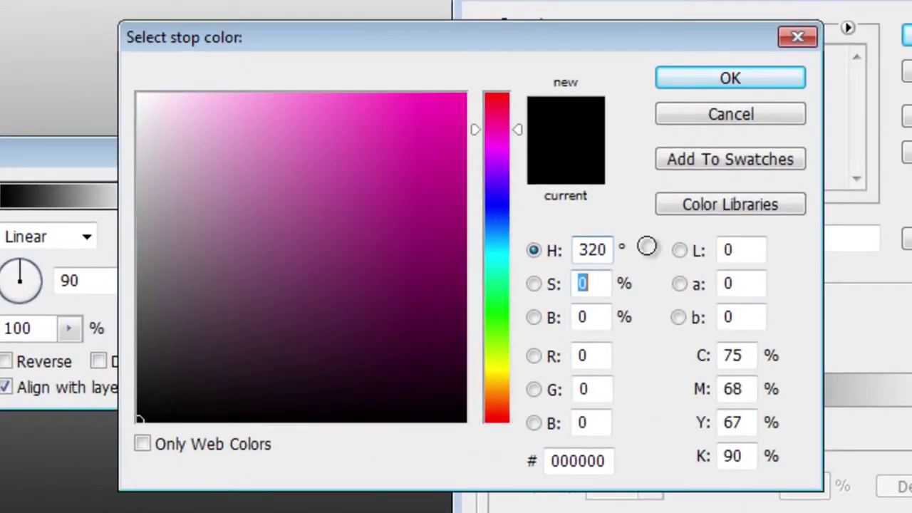
{"action": "type", "text": "90"}
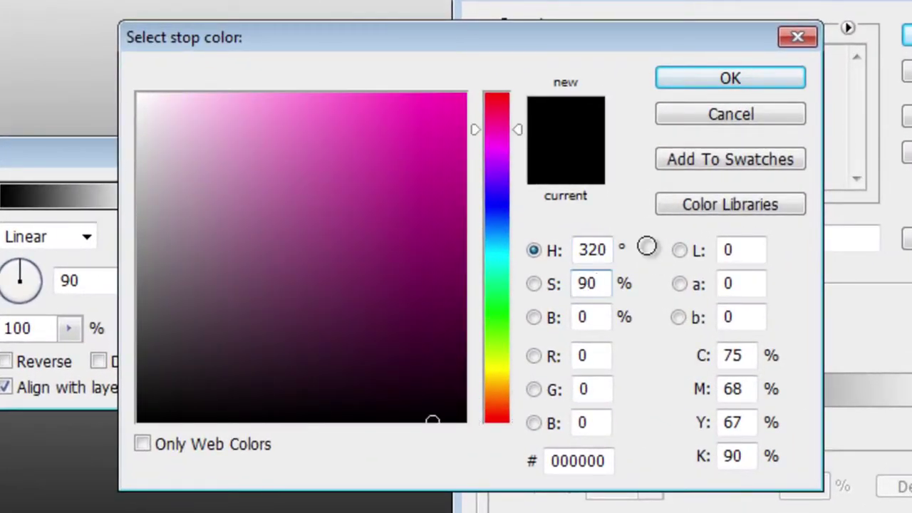
{"action": "key", "text": "Tab"}
{"action": "type", "text": "70"}
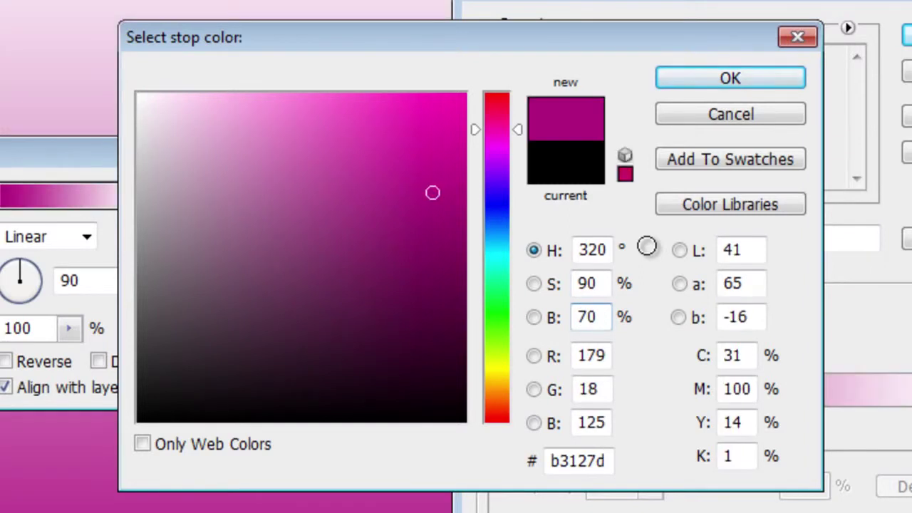
{"action": "left_click", "coordinate": [769, 78]}
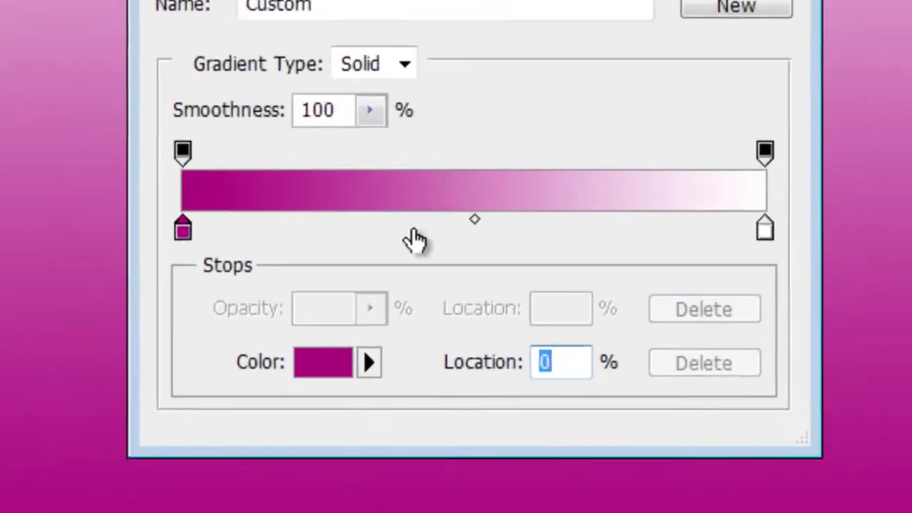
Add a color stop at location 50% and check its hue, saturation and brightness, keeping its color.
{"action": "left_click", "coordinate": [637, 352]}
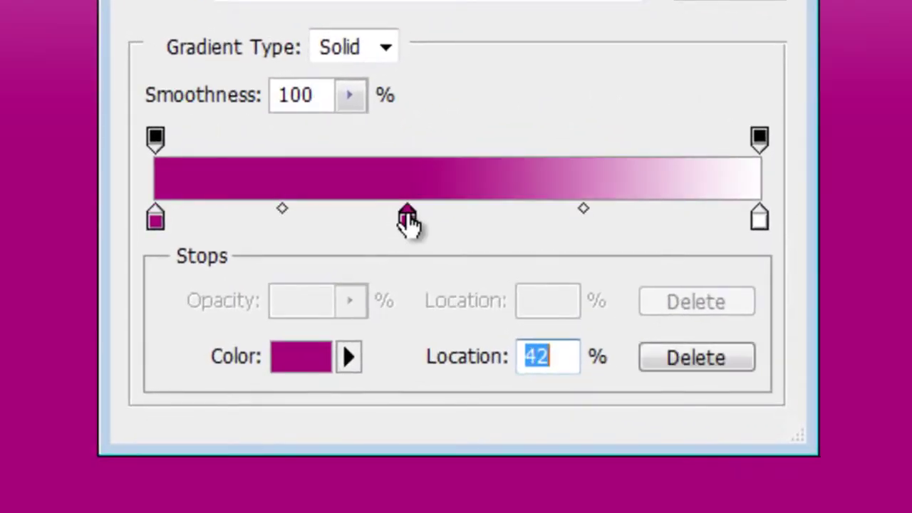
{"action": "type", "text": "50"}
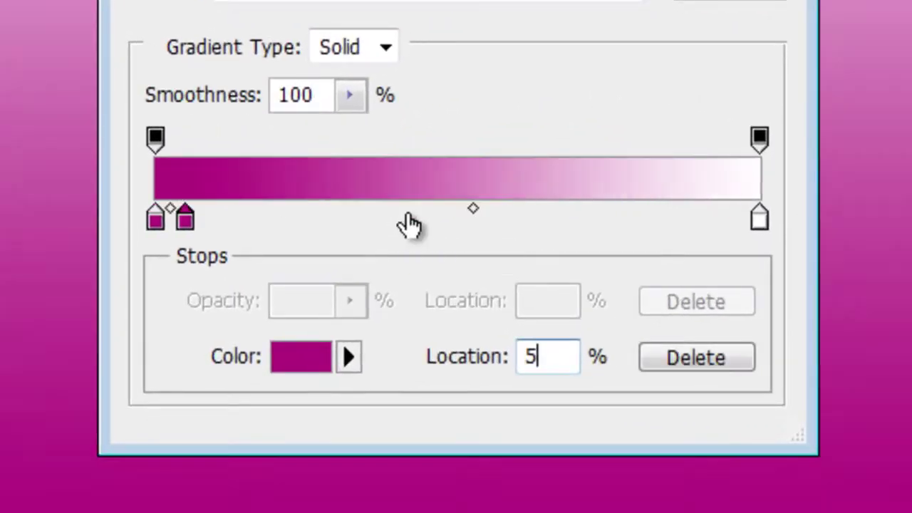
{"action": "left_click", "coordinate": [301, 359]}
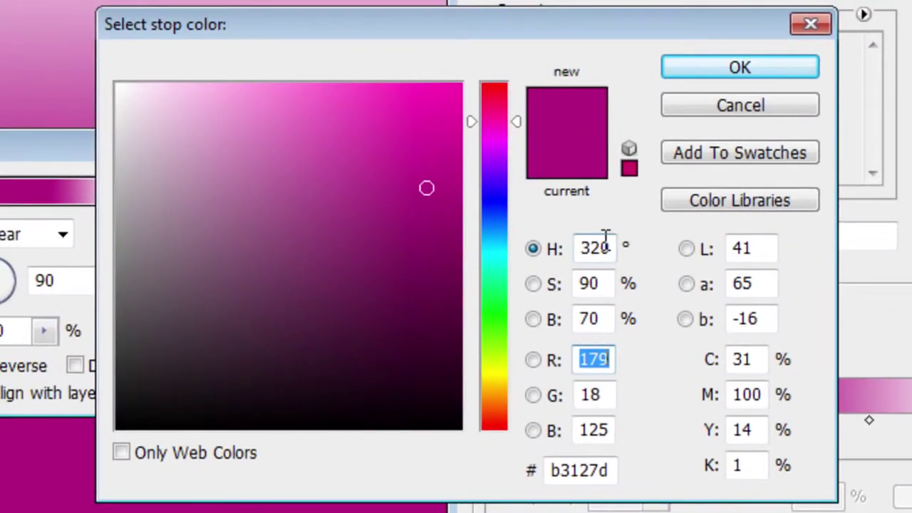
{"action": "double_click", "coordinate": [605, 242]}
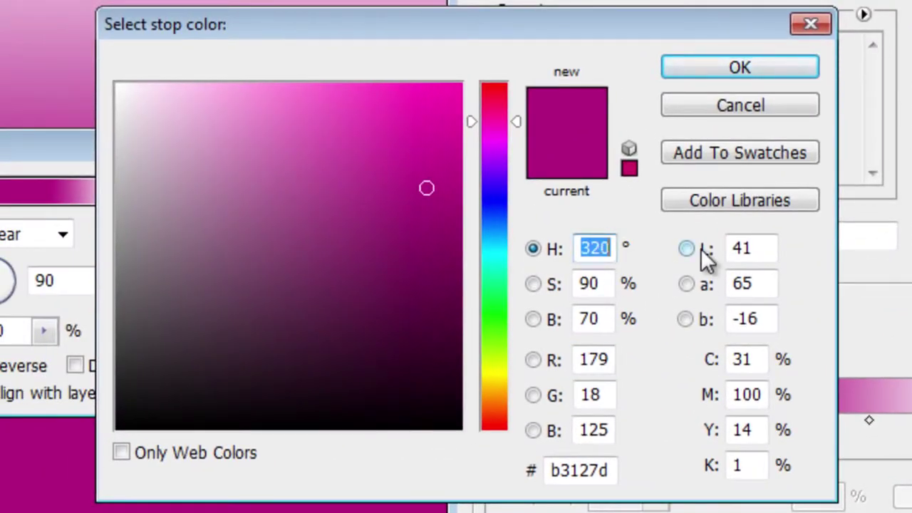
{"action": "key", "text": "Tab"}
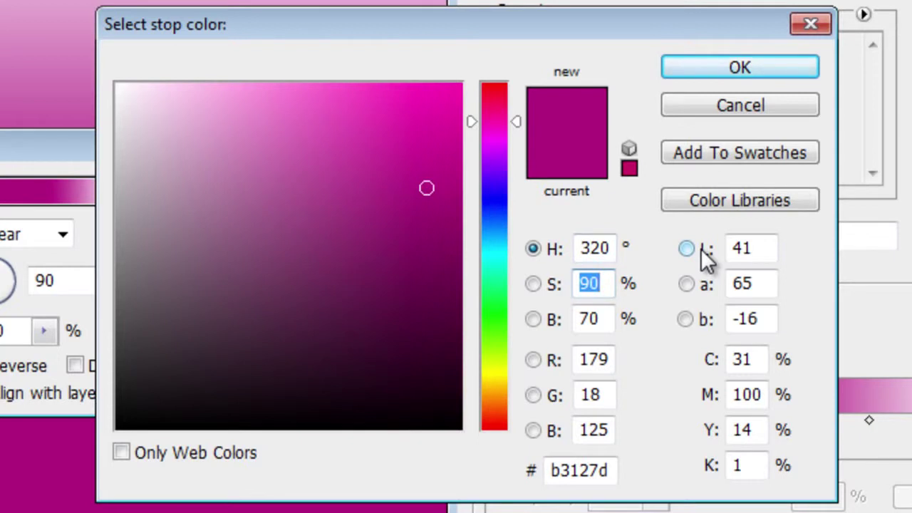
{"action": "key", "text": "Tab"}
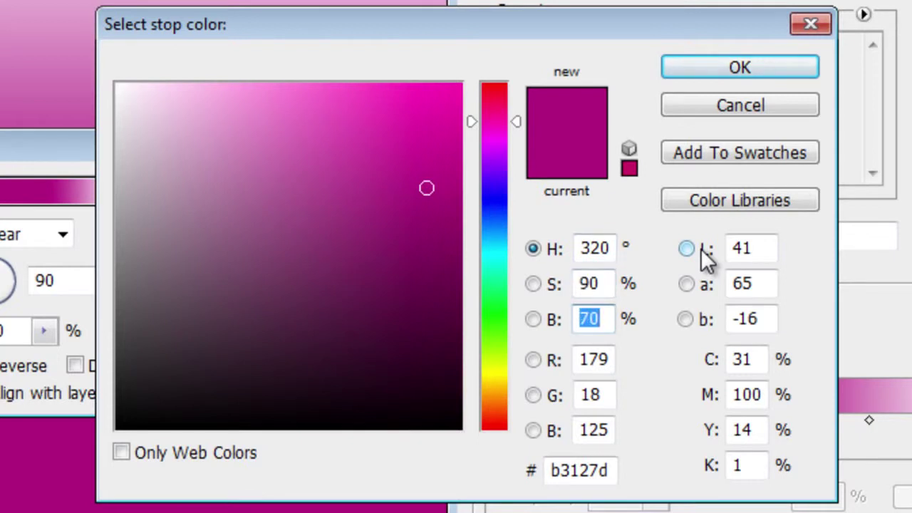
{"action": "left_click", "coordinate": [744, 67]}
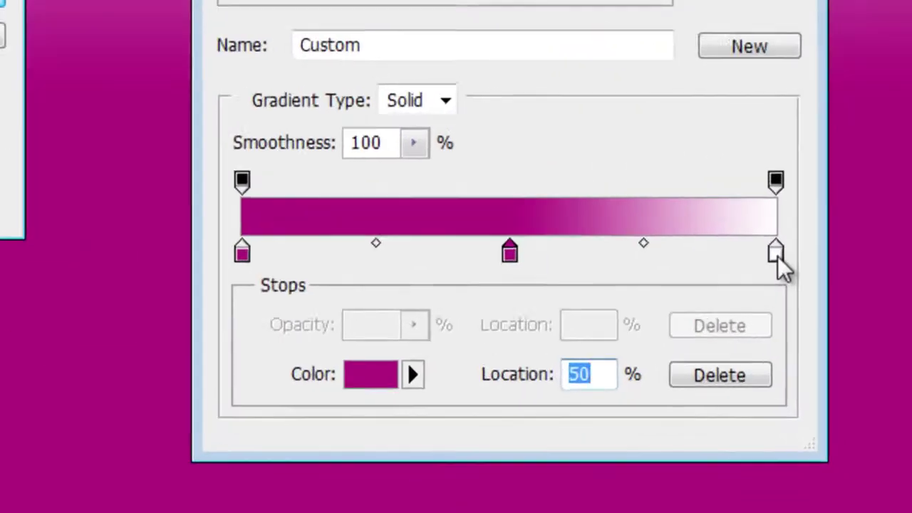
Set the gradient's ending color stop to hue 290, saturation 90 and brightness 40, and accept the edited gradient.
{"action": "left_click", "coordinate": [827, 350]}
{"action": "left_click", "coordinate": [292, 356]}
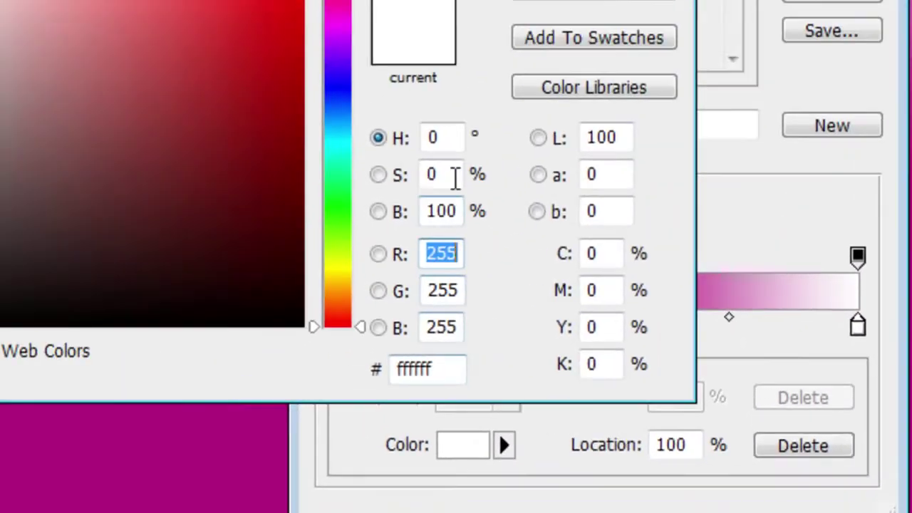
{"action": "left_click", "coordinate": [261, 0]}
{"action": "type", "text": "290"}
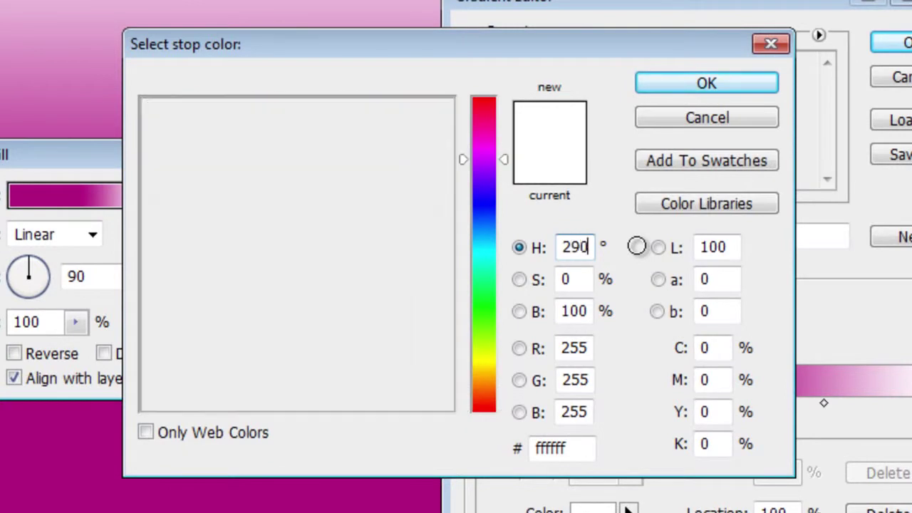
{"action": "key", "text": "Tab"}
{"action": "type", "text": "90"}
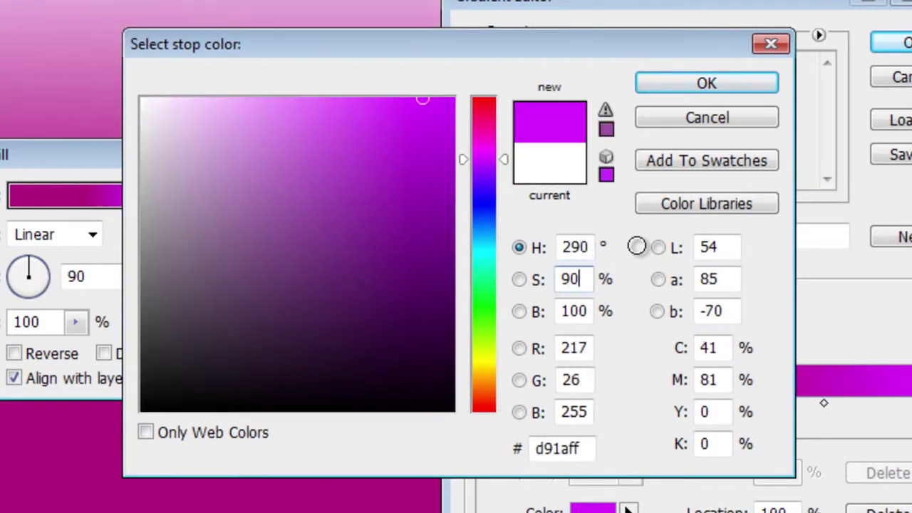
{"action": "key", "text": "Tab"}
{"action": "type", "text": "40"}
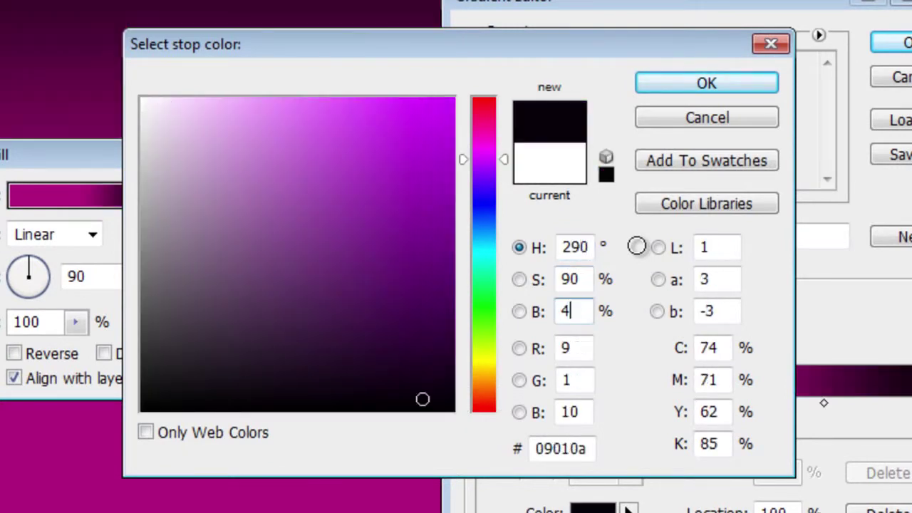
{"action": "left_click", "coordinate": [706, 83]}
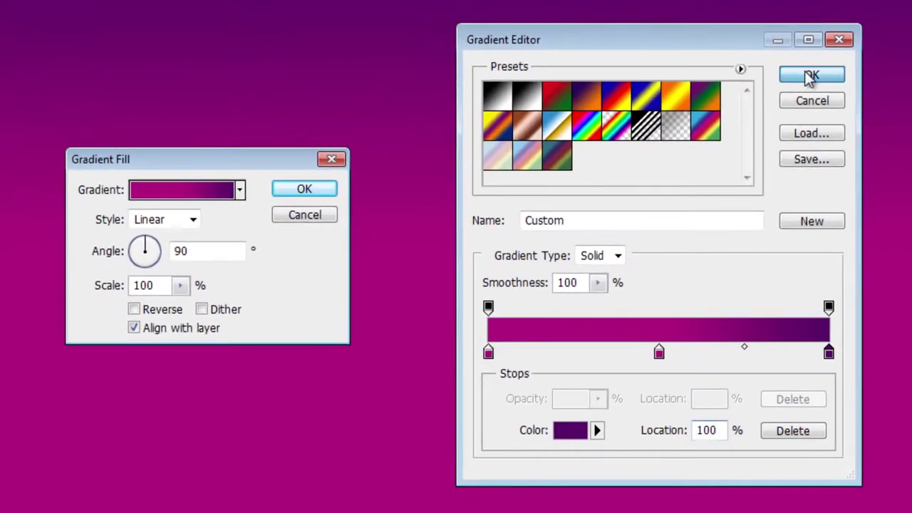
{"action": "left_click", "coordinate": [810, 77]}
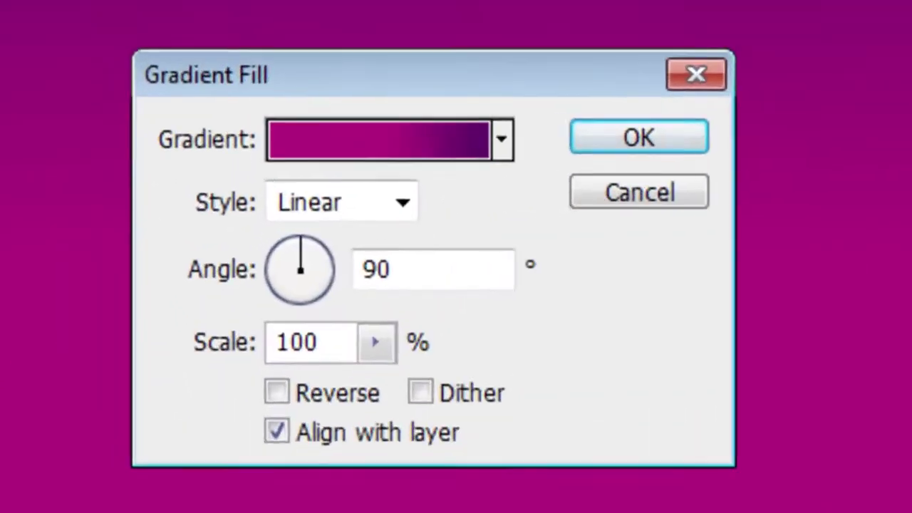
Make the second gradient fill Radial at 150% scale and apply it.
{"action": "left_click", "coordinate": [164, 219]}
{"action": "left_click", "coordinate": [360, 275]}
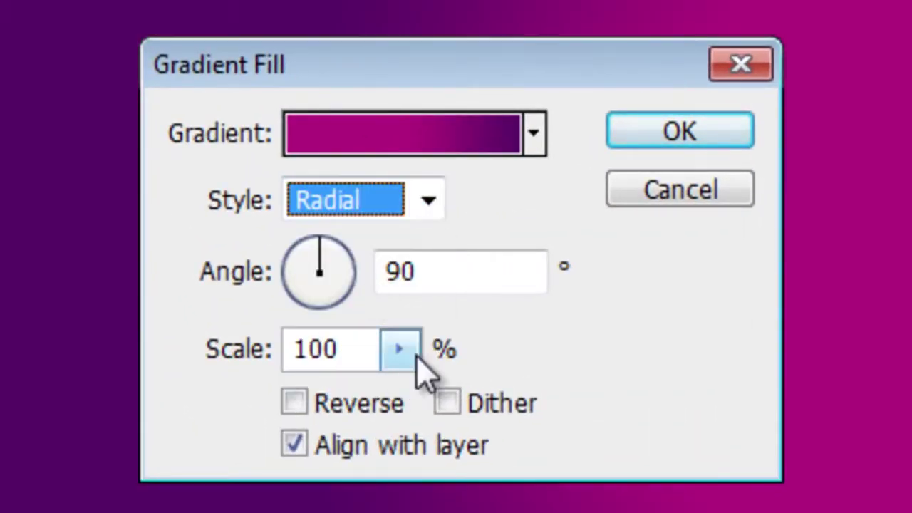
{"action": "left_click", "coordinate": [399, 348]}
{"action": "left_click_drag", "start_coordinate": [402, 393], "coordinate": [477, 395]}
{"action": "left_click", "coordinate": [694, 388]}
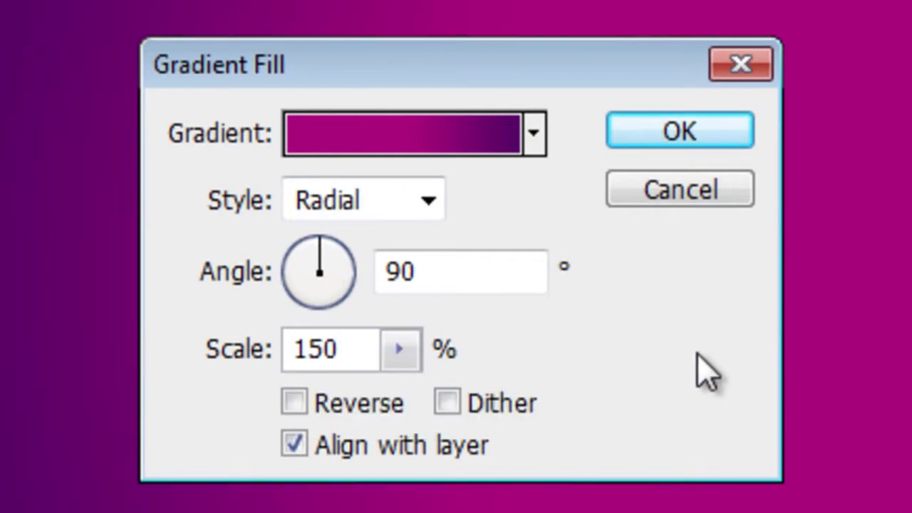
{"action": "left_click", "coordinate": [741, 140]}
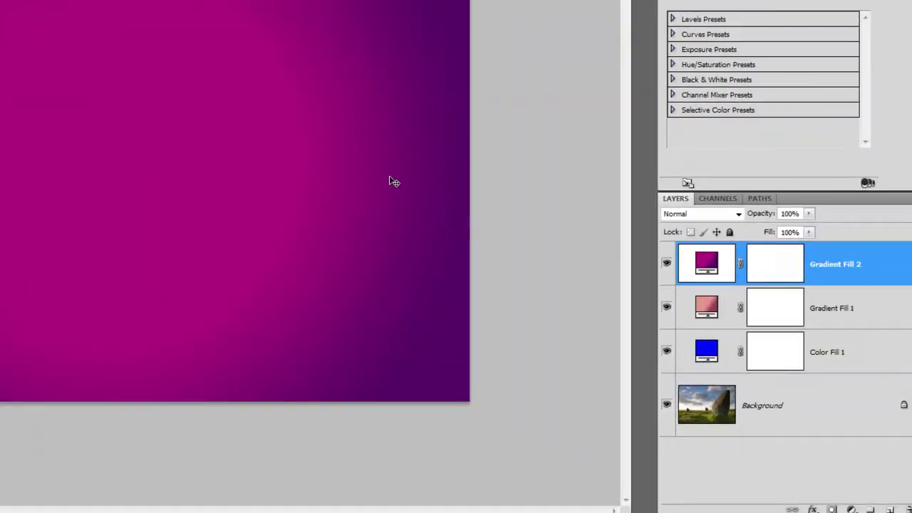
In the second gradient fill's blending options, split the This Layer white Blend If slider to 50 / 120.
{"action": "right_click", "coordinate": [800, 262]}
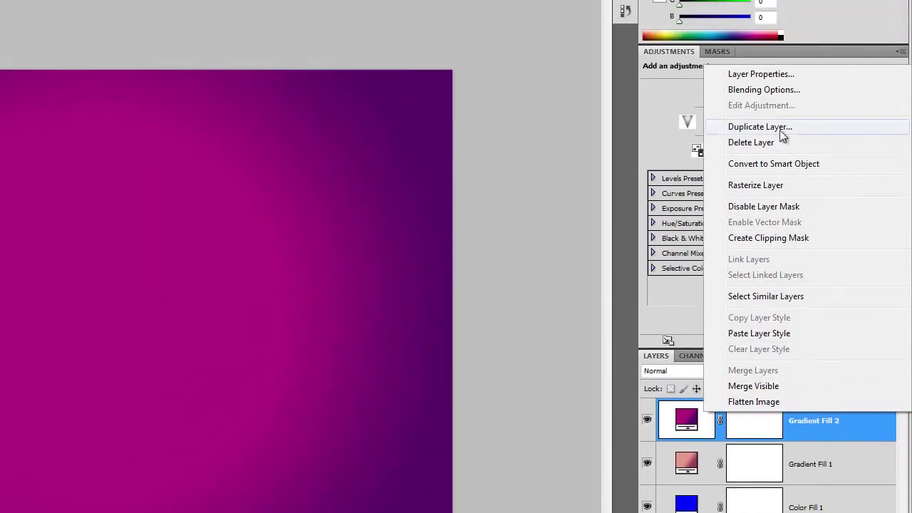
{"action": "left_click", "coordinate": [773, 89]}
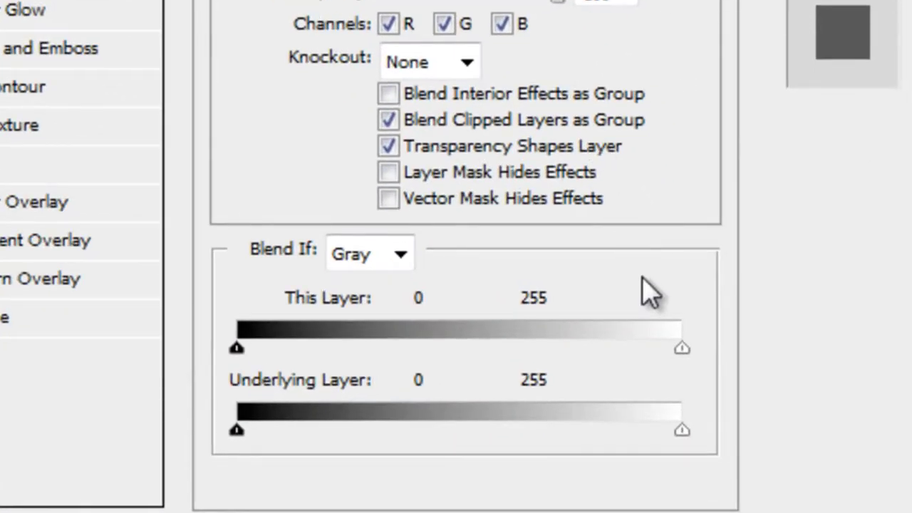
{"action": "left_click_drag", "start_coordinate": [682, 350], "coordinate": [446, 360]}
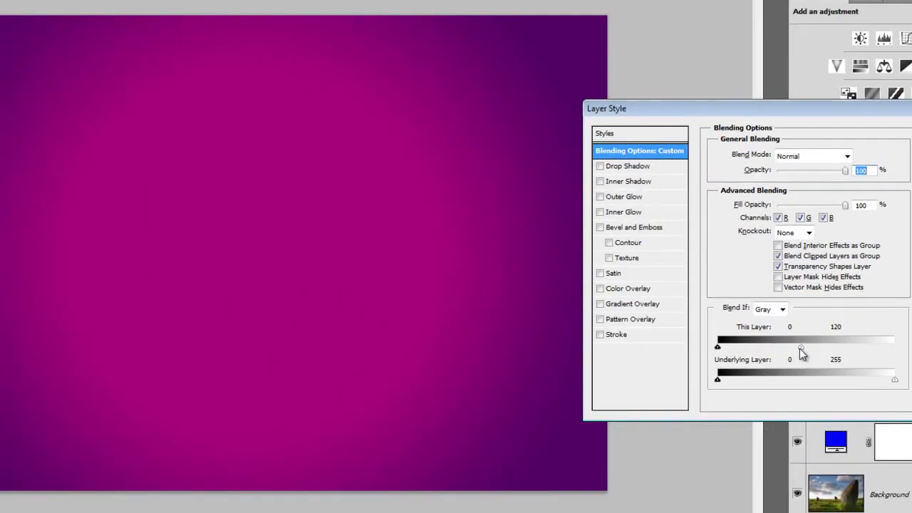
{"action": "left_click_drag", "start_coordinate": [800, 349], "coordinate": [754, 356]}
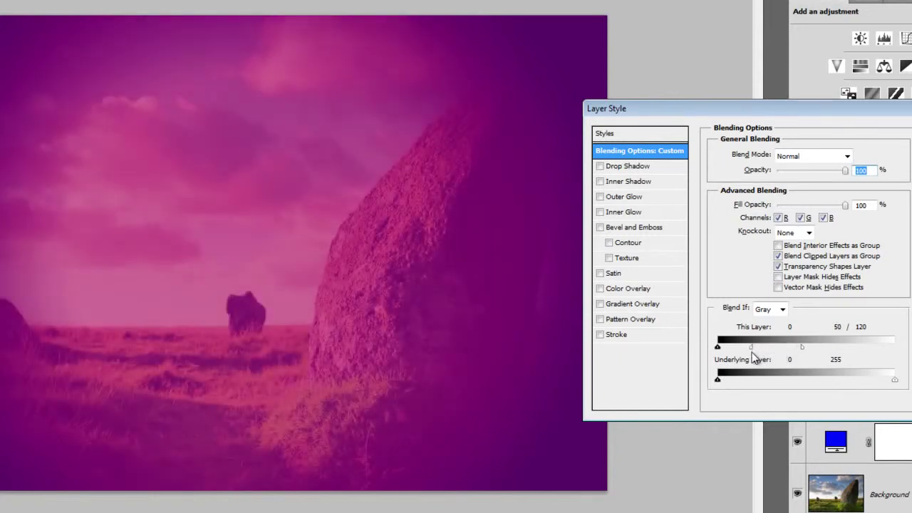
Set the second gradient fill layer's blend mode to Screen and apply the blending options.
{"action": "left_click", "coordinate": [827, 155]}
{"action": "left_click", "coordinate": [800, 279]}
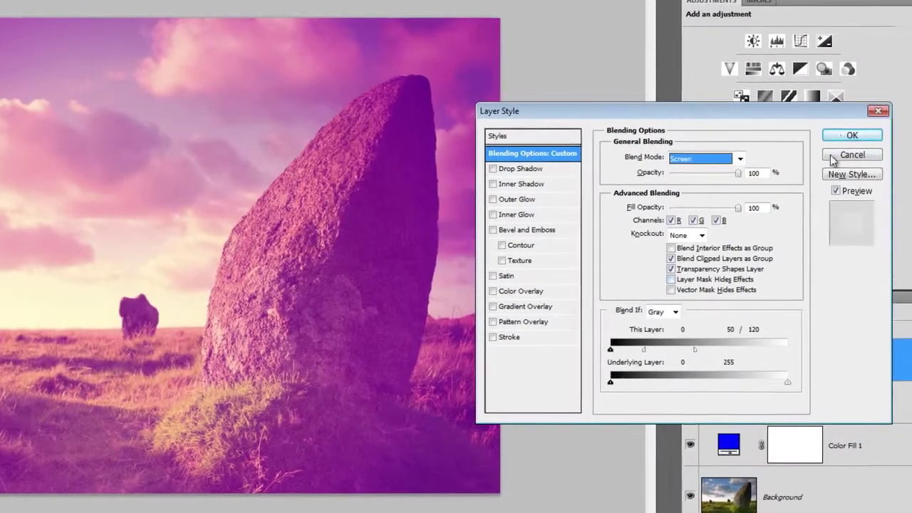
{"action": "left_click", "coordinate": [848, 135]}
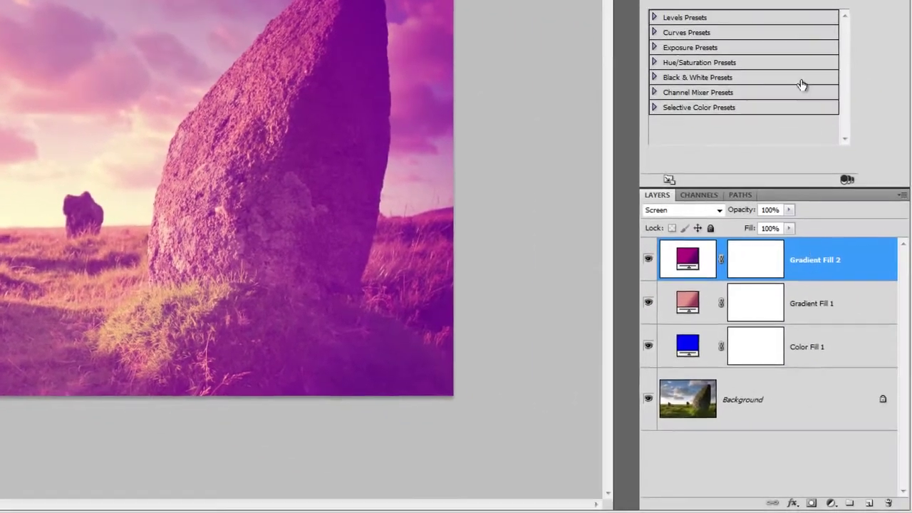
Add a Levels adjustment layer above the gradient fills and set its RGB shadow input to 10.
{"action": "left_click", "coordinate": [830, 504]}
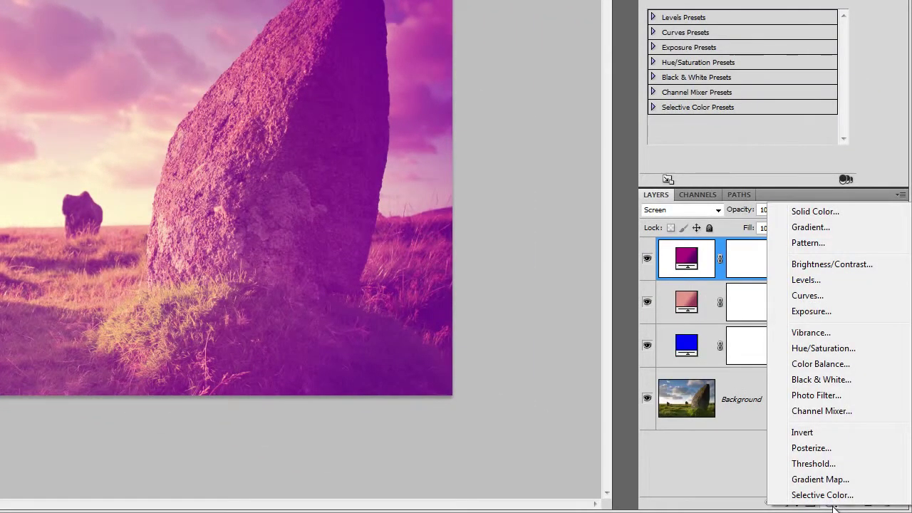
{"action": "left_click", "coordinate": [810, 282]}
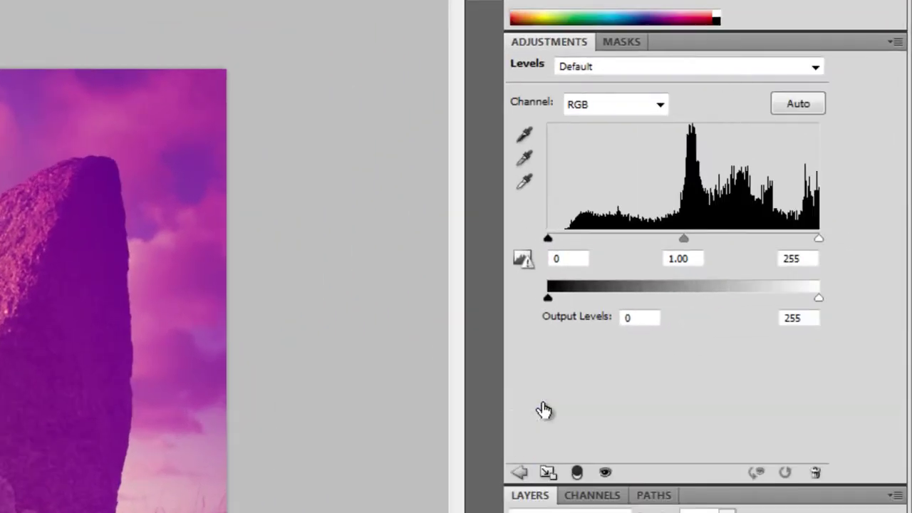
{"action": "left_click", "coordinate": [576, 259]}
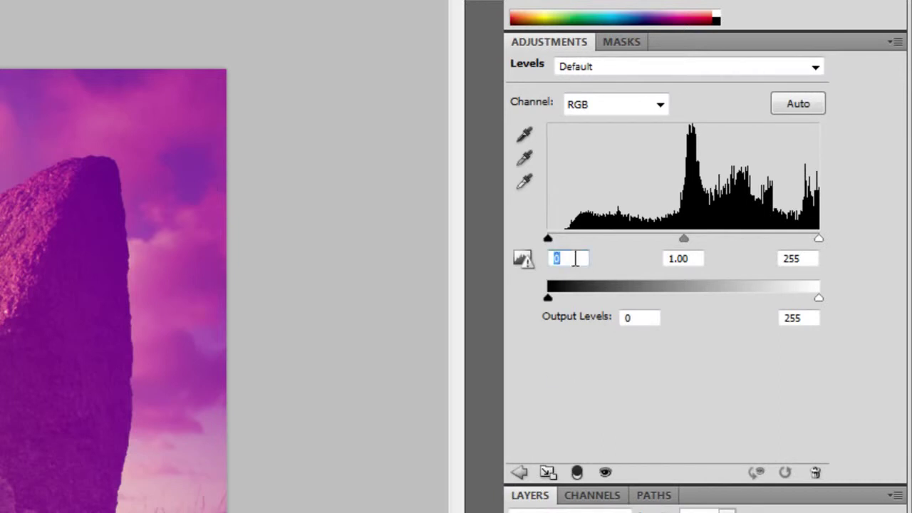
{"action": "type", "text": "10"}
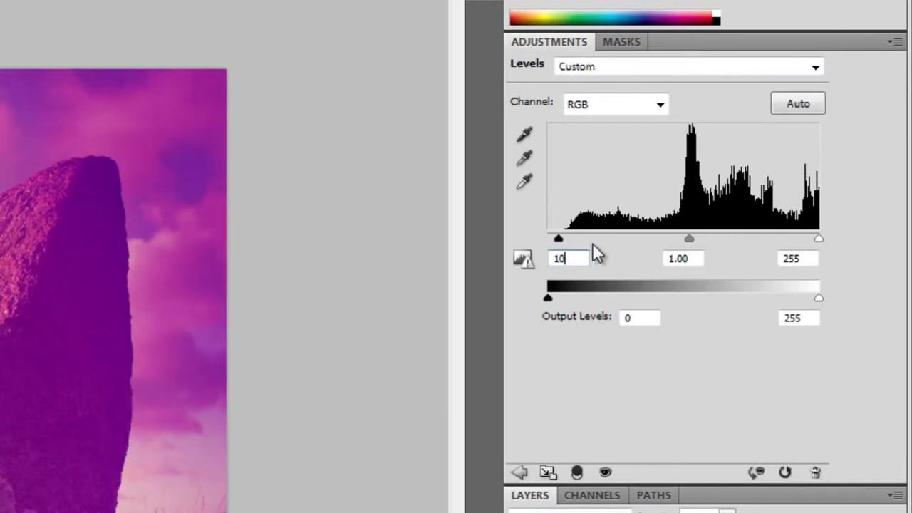
Set the Levels midtone input of the Red channel to 0.67.
{"action": "left_click", "coordinate": [634, 114]}
{"action": "left_click", "coordinate": [622, 145]}
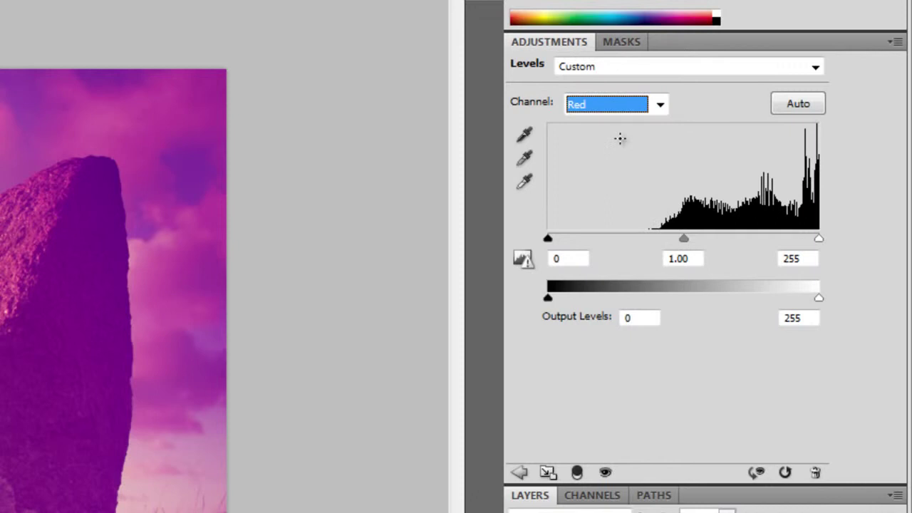
{"action": "left_click", "coordinate": [689, 259]}
{"action": "type", "text": "0.67"}
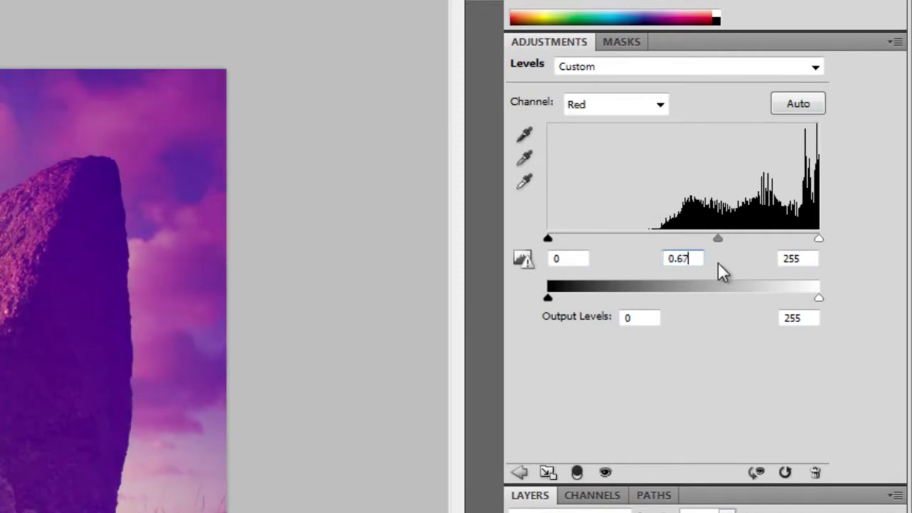
Set the Levels midtone input of the Green channel to 1.2.
{"action": "left_click", "coordinate": [609, 104]}
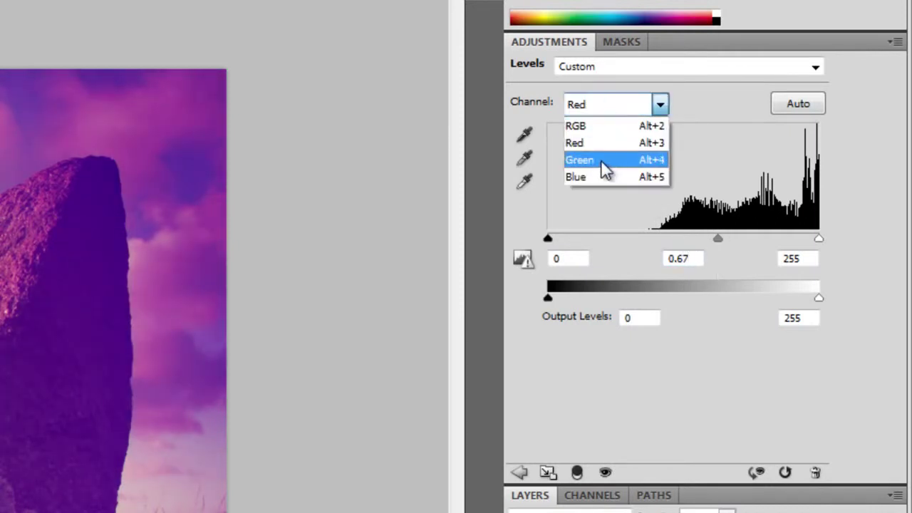
{"action": "left_click", "coordinate": [601, 158]}
{"action": "left_click", "coordinate": [695, 261]}
{"action": "type", "text": "1.2"}
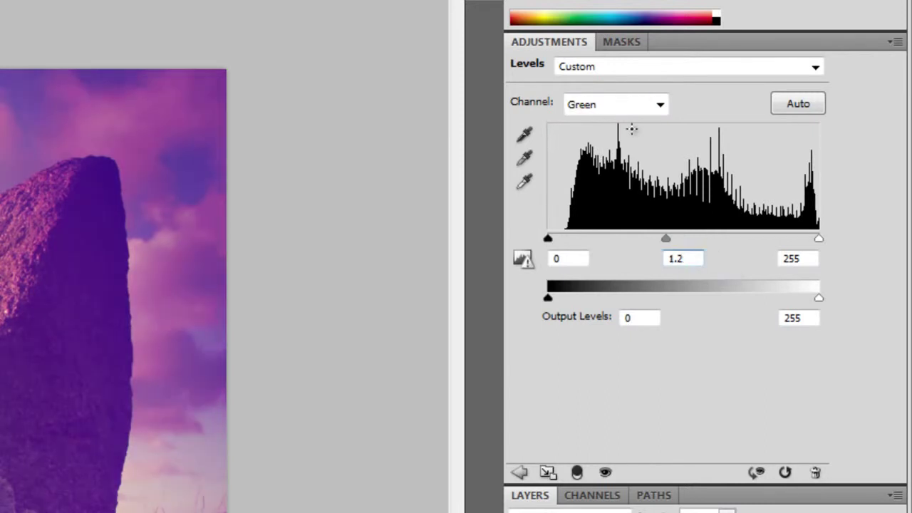
Set the Blue channel's Levels inputs to 40, 0.3 and 230, and its black output level to 40.
{"action": "left_click", "coordinate": [631, 104]}
{"action": "left_click", "coordinate": [601, 178]}
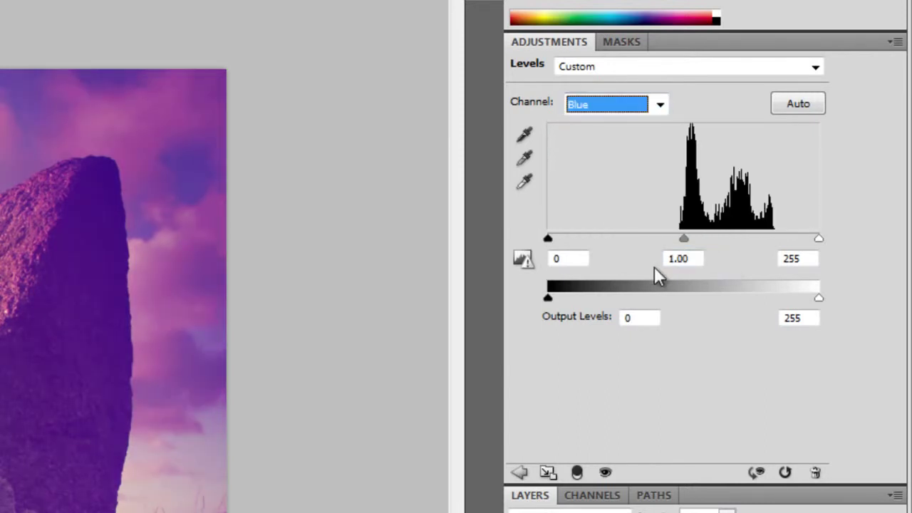
{"action": "left_click", "coordinate": [581, 258]}
{"action": "type", "text": "40"}
{"action": "key", "text": "Tab"}
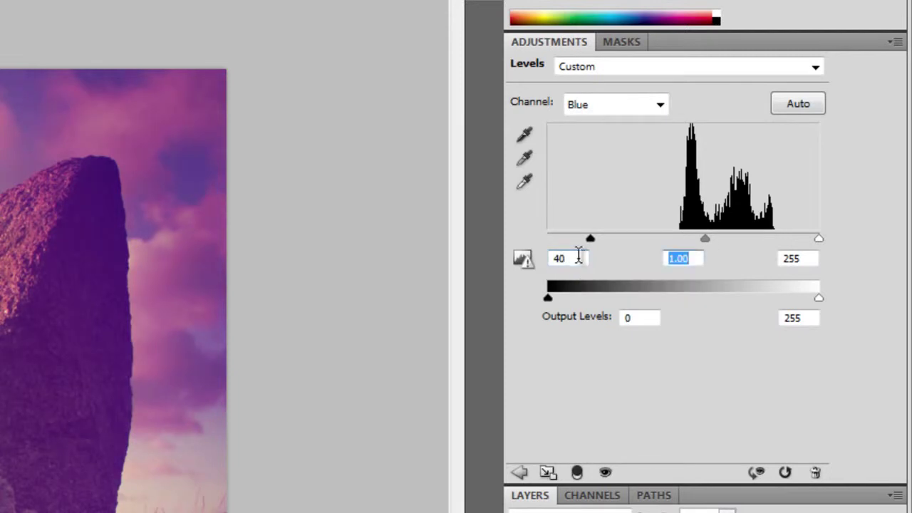
{"action": "type", "text": "0.3"}
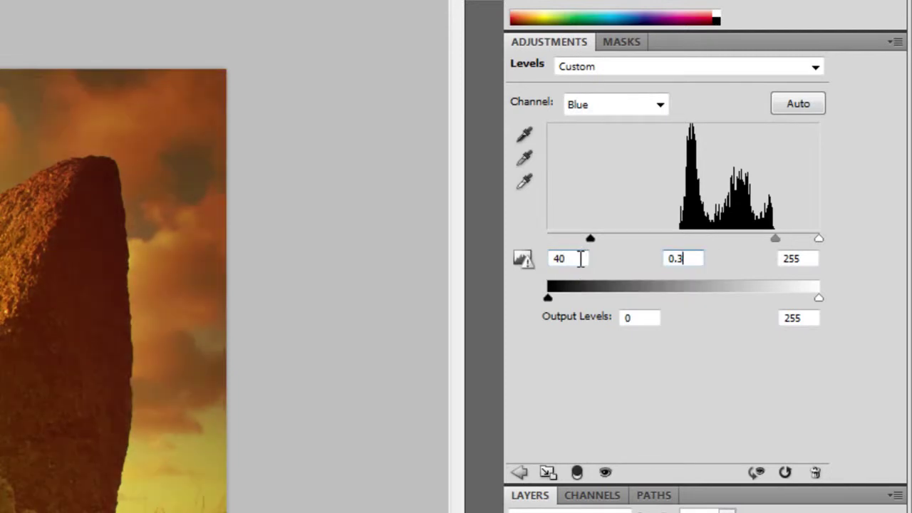
{"action": "key", "text": "Tab"}
{"action": "type", "text": "230"}
{"action": "key", "text": "Tab"}
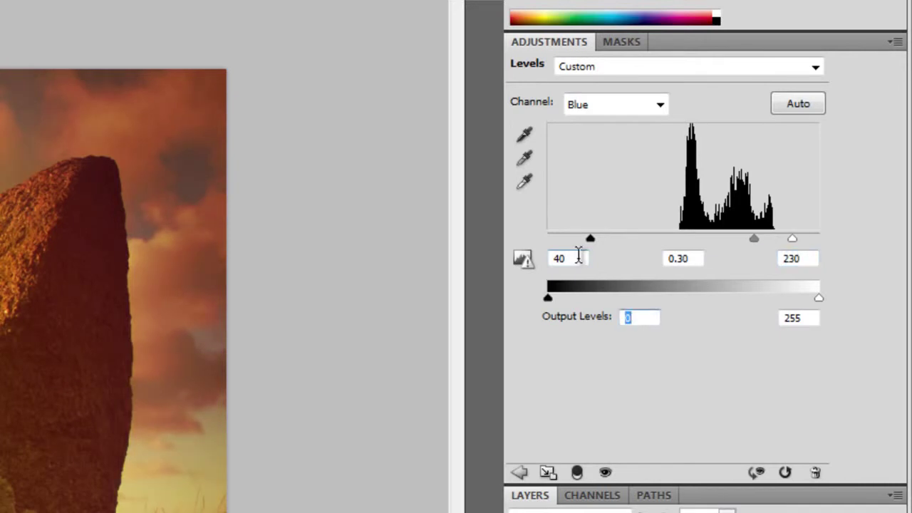
{"action": "type", "text": "40"}
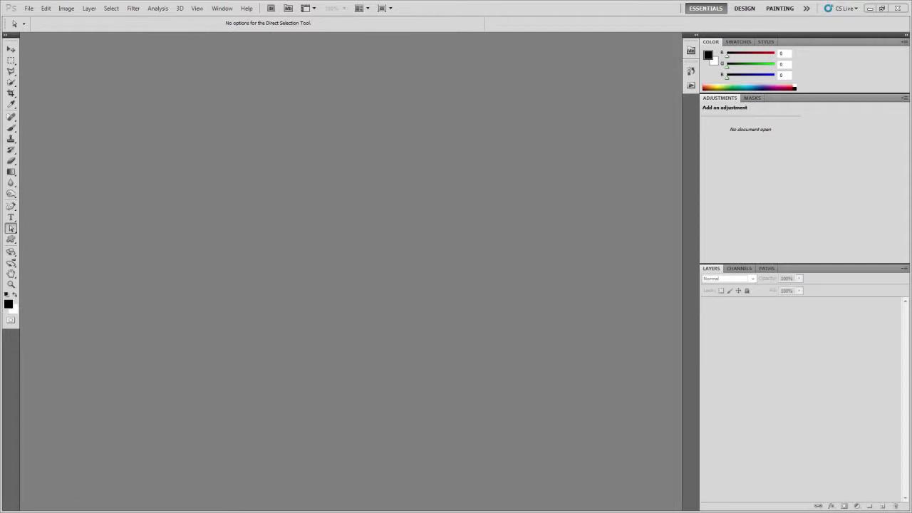
Display the available actions and load the 3 Retro Photo Effects action file from the temp2 folder.
{"action": "left_click", "coordinate": [690, 85]}
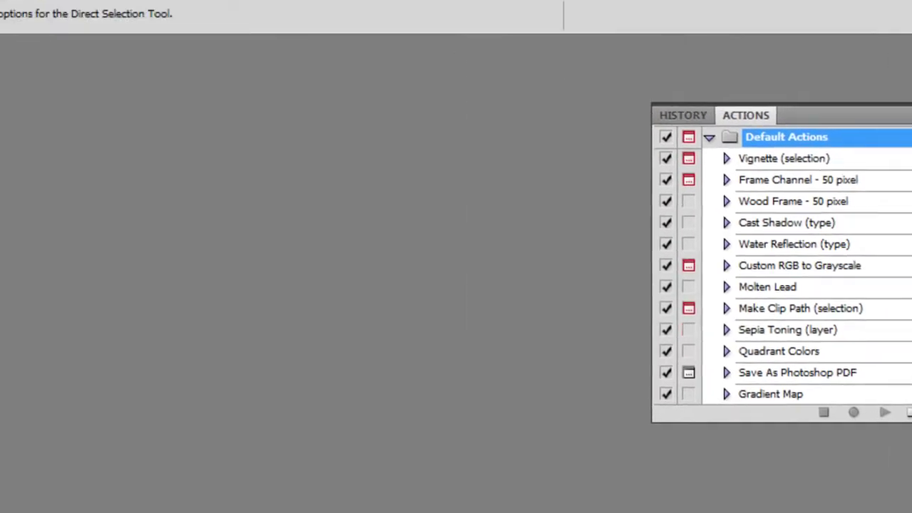
{"action": "left_click", "coordinate": [121, 19]}
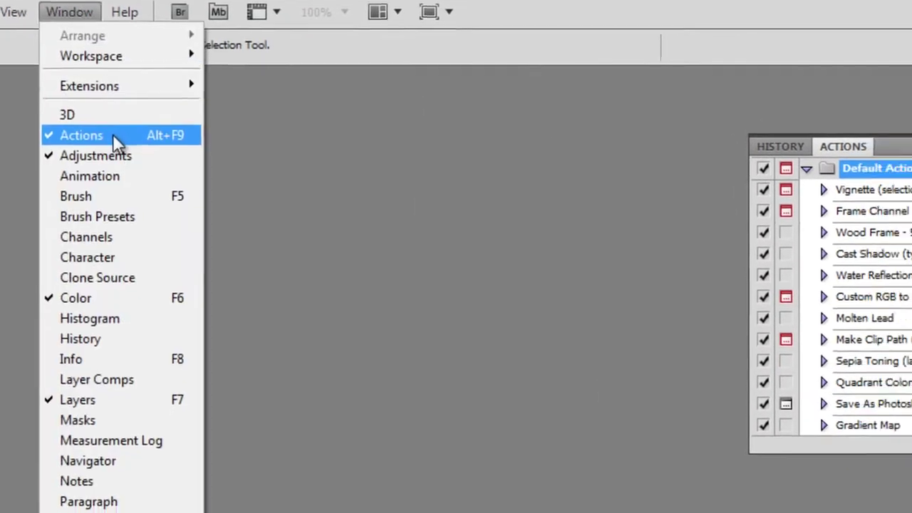
{"action": "left_click", "coordinate": [143, 143]}
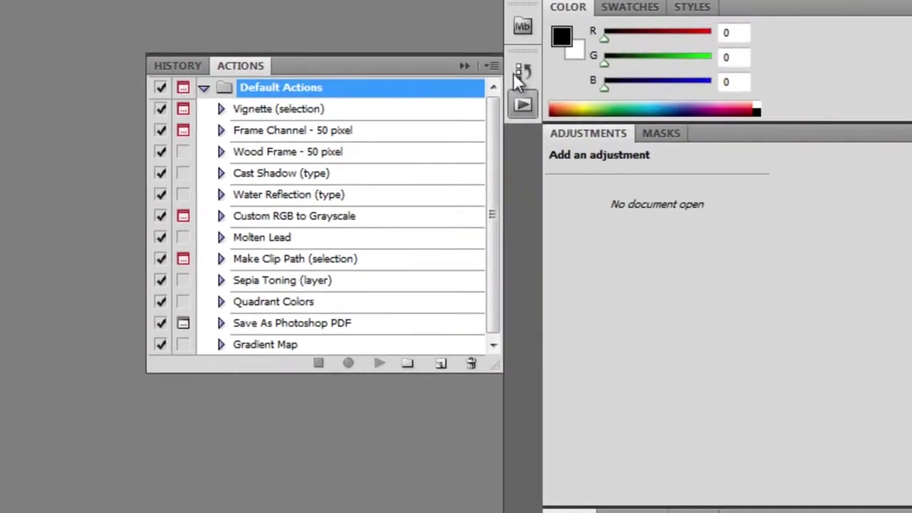
{"action": "left_click", "coordinate": [494, 67]}
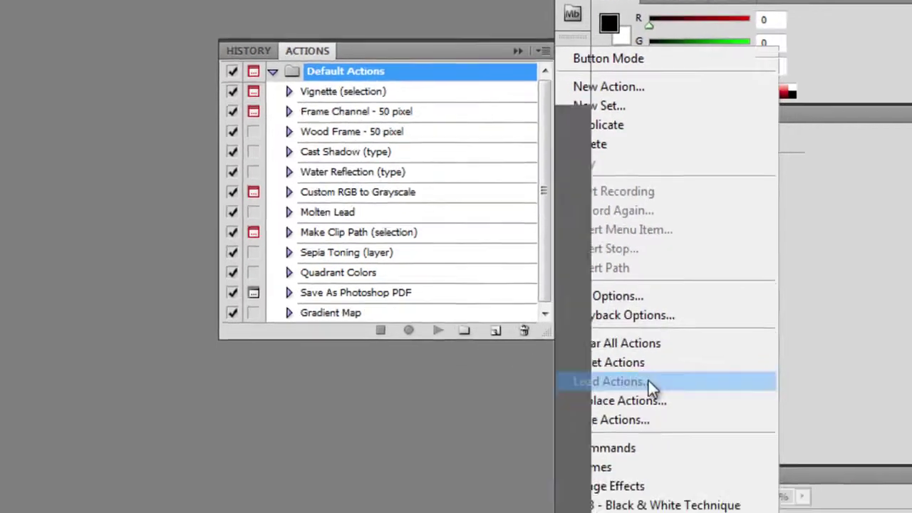
{"action": "left_click", "coordinate": [648, 382]}
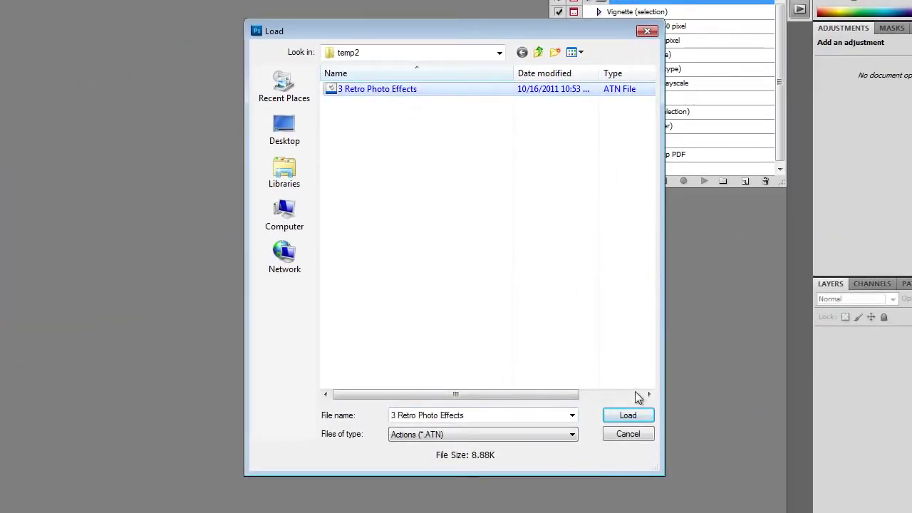
{"action": "left_click", "coordinate": [642, 417]}
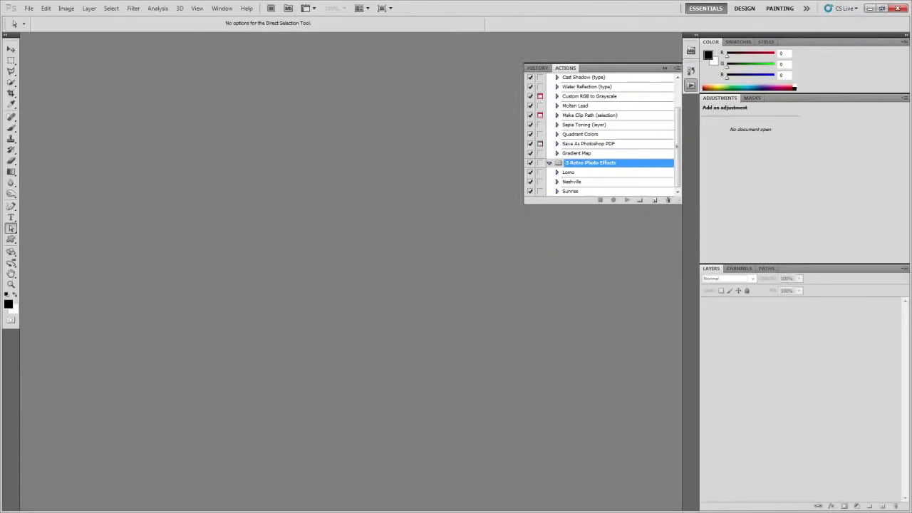
Open the beach photo temp.jpg and run the Nashville action from the 3 Retro Photo Effects set on it.
{"action": "left_click_drag", "start_coordinate": [911, 307], "coordinate": [604, 297]}
{"action": "left_click", "coordinate": [572, 181]}
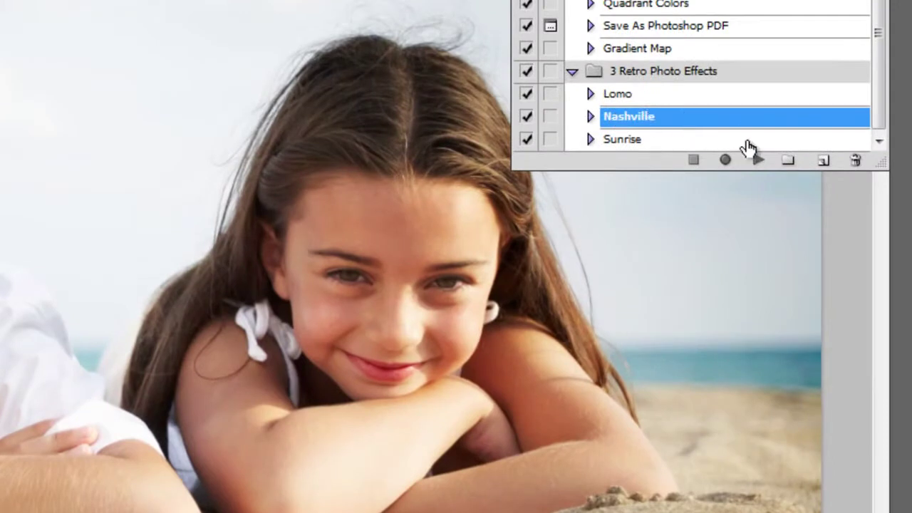
{"action": "left_click", "coordinate": [758, 161]}
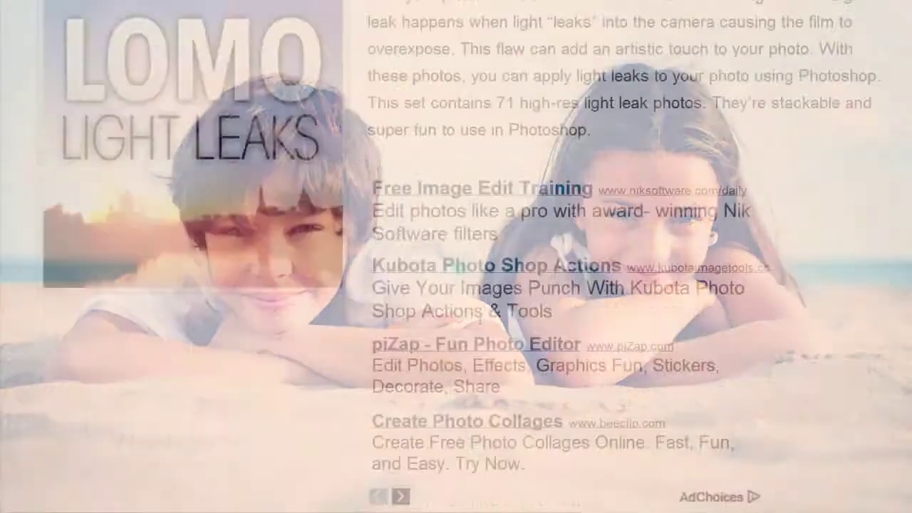
In the browser, find the Lomo Light Leak download section and save the website's Light Leaks zip archive to the C: temp folder.
{"action": "scroll", "coordinate": [475, 322], "scroll_direction": "down", "scroll_amount": 15}
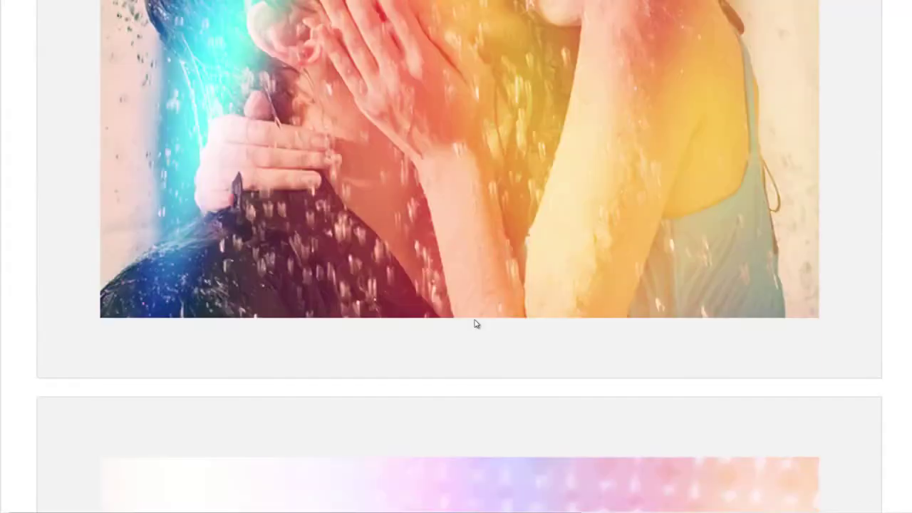
{"action": "scroll", "coordinate": [476, 324], "scroll_direction": "down", "scroll_amount": 20}
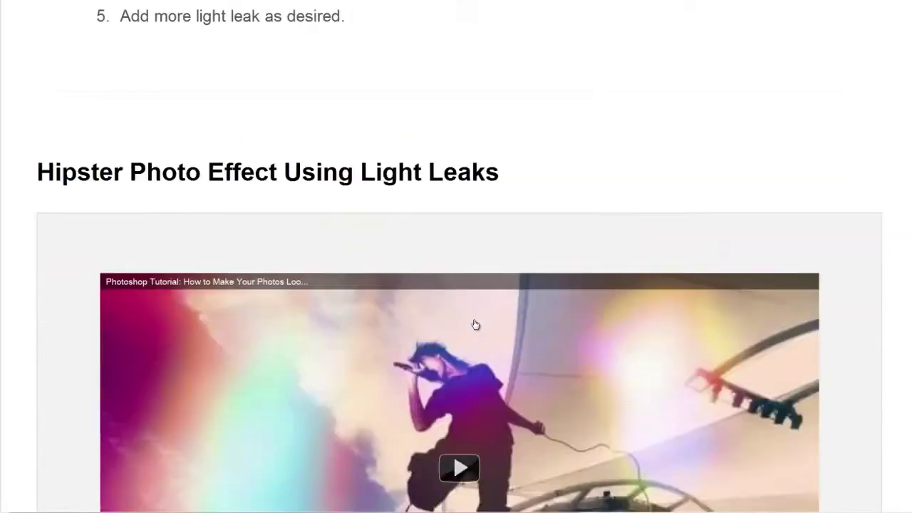
{"action": "scroll", "coordinate": [476, 324], "scroll_direction": "down", "scroll_amount": 10}
{"action": "right_click", "coordinate": [363, 269]}
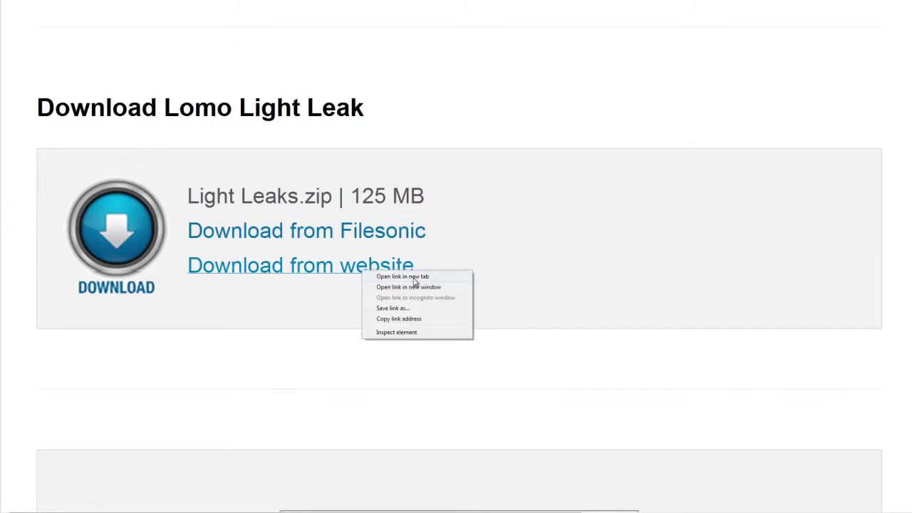
{"action": "left_click", "coordinate": [411, 309]}
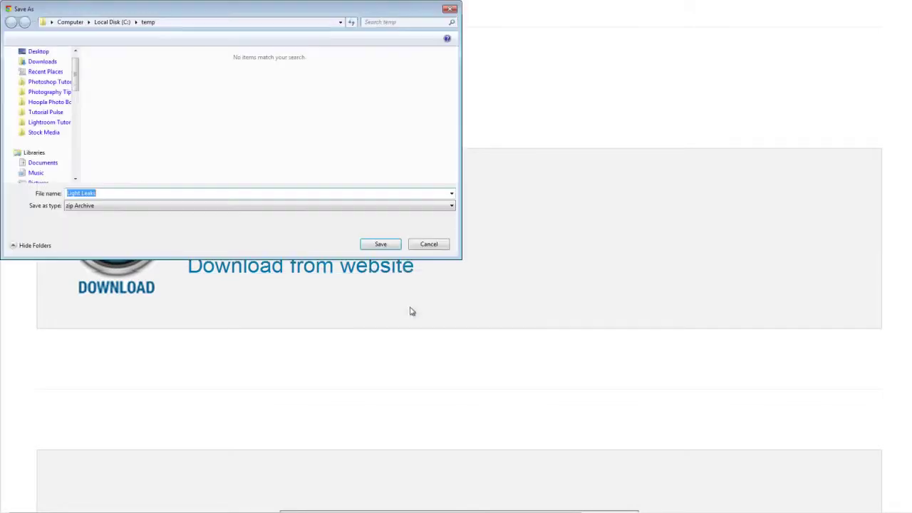
{"action": "left_click", "coordinate": [381, 246]}
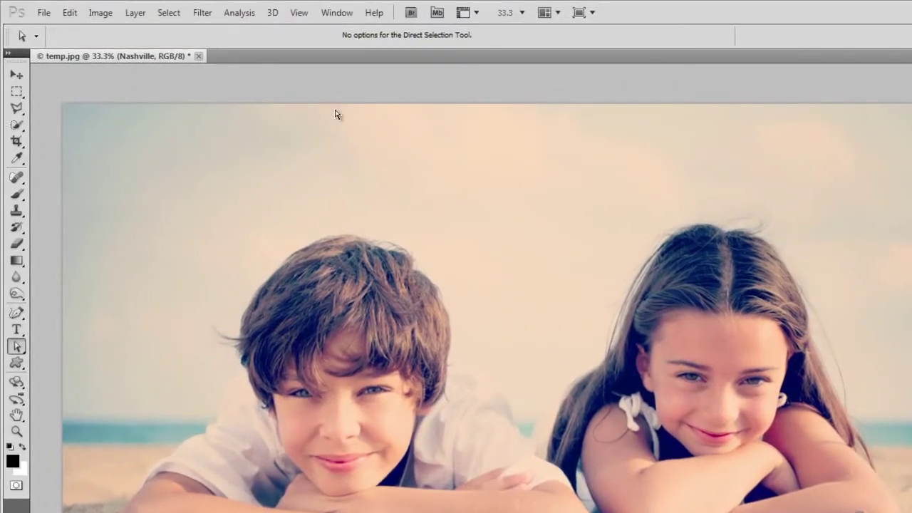
Place the Light Leak (41) image from the temp folder into the beach photo document.
{"action": "left_click", "coordinate": [41, 13]}
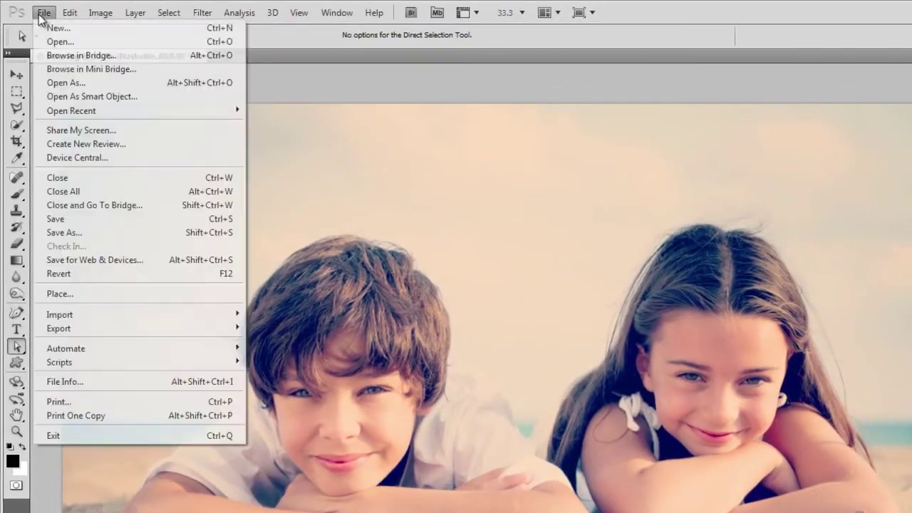
{"action": "left_click", "coordinate": [104, 295]}
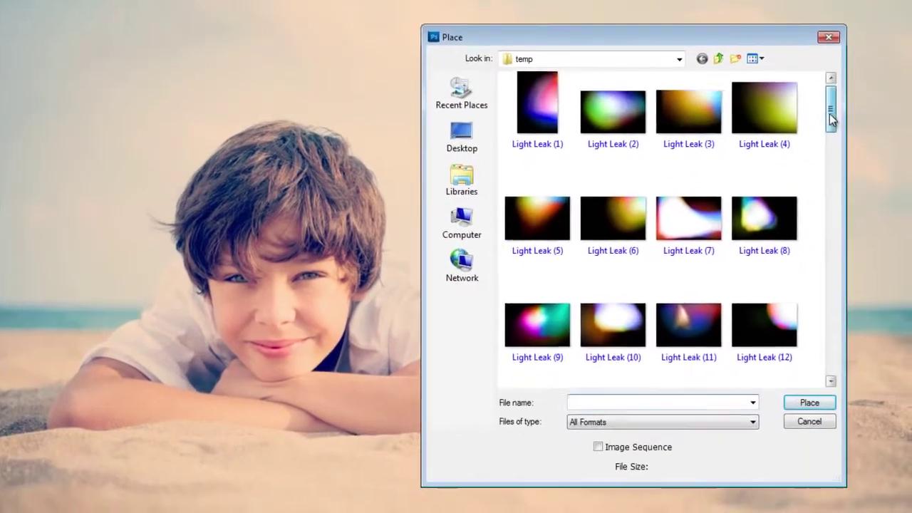
{"action": "left_click_drag", "start_coordinate": [831, 107], "coordinate": [832, 246]}
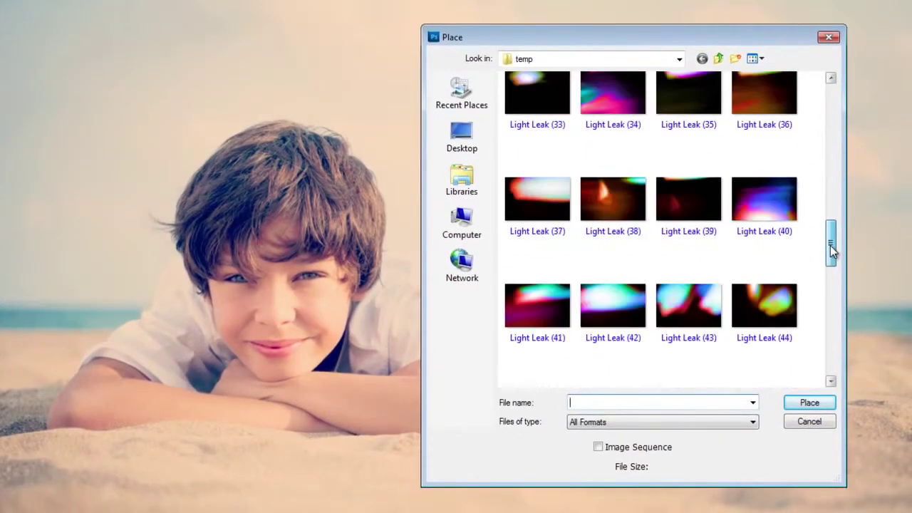
{"action": "double_click", "coordinate": [537, 306]}
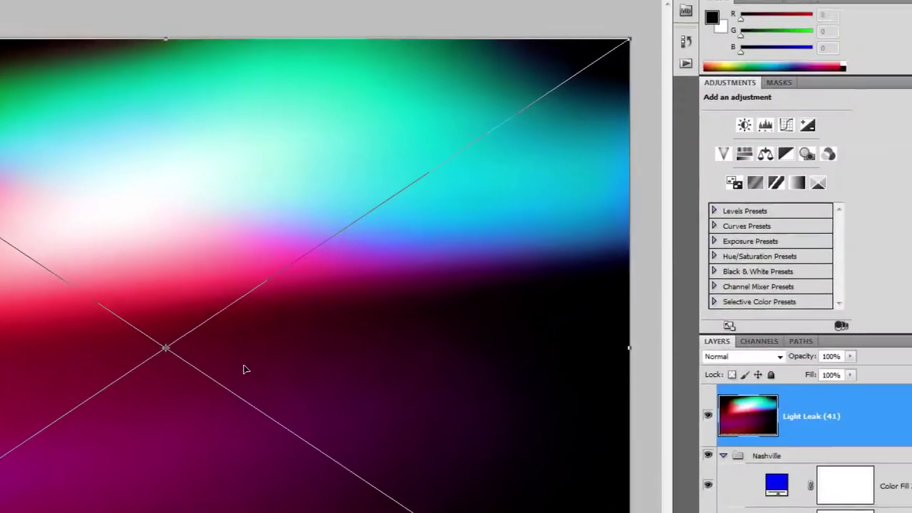
Change the Light Leak (41) layer's blend mode so its black areas drop out over the photo, and commit the placement.
{"action": "left_click", "coordinate": [738, 360]}
{"action": "left_click", "coordinate": [615, 118]}
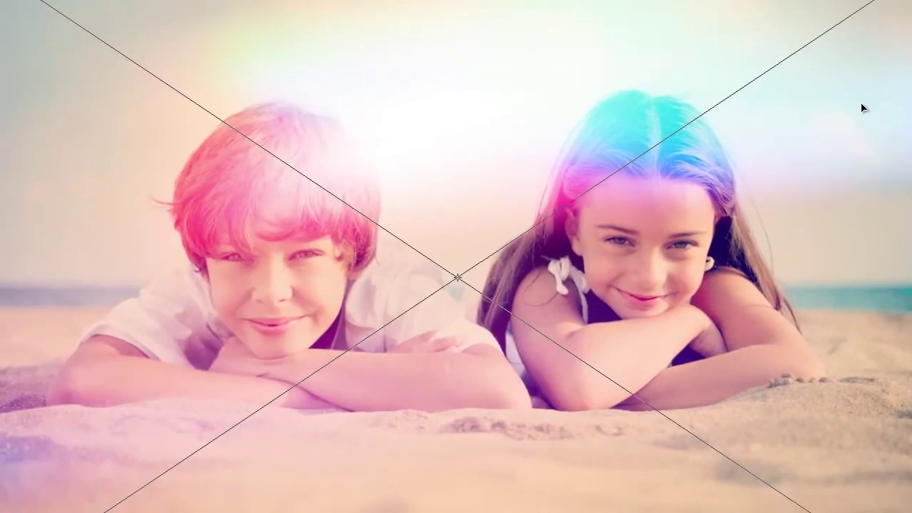
{"action": "key", "text": "Return"}
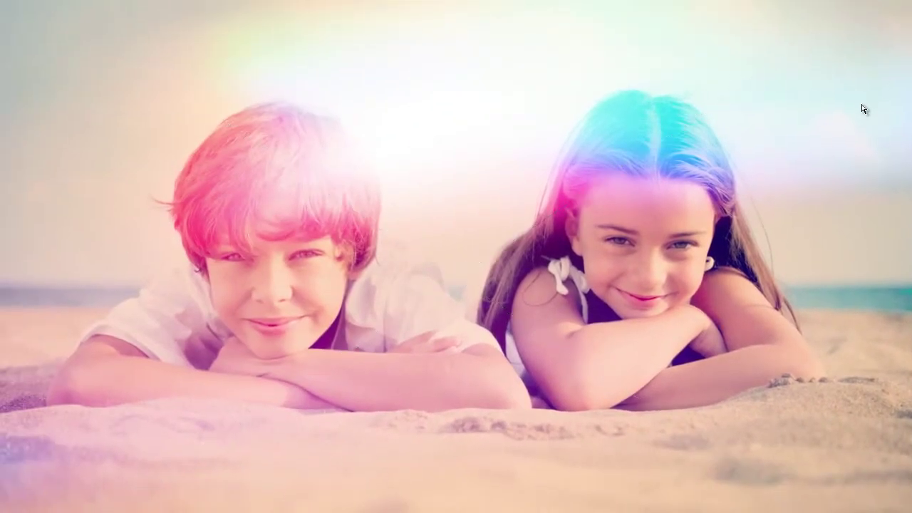